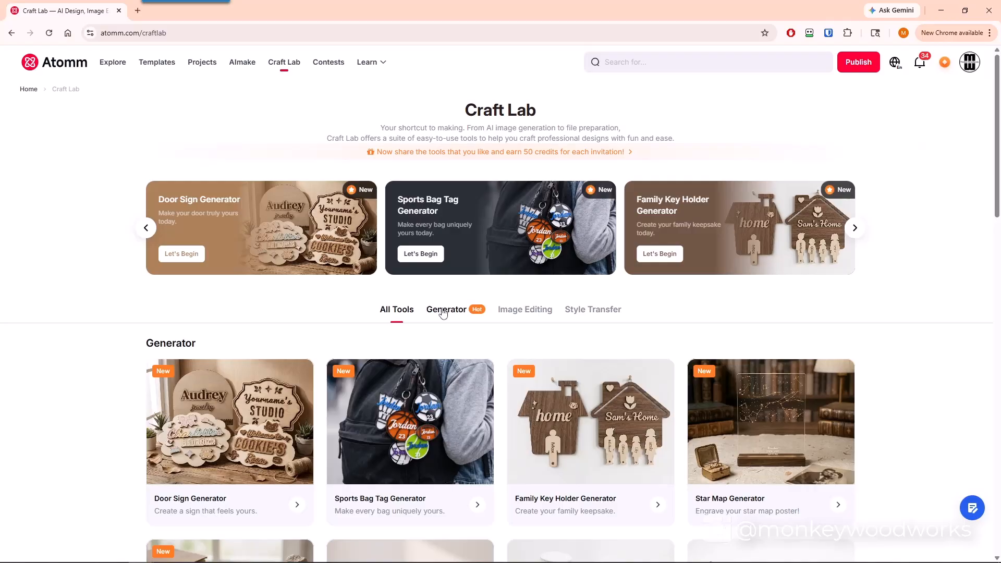
- Show the Generator tools in Craft Lab and create a new design with the Flower Generator
left_click(445, 310)
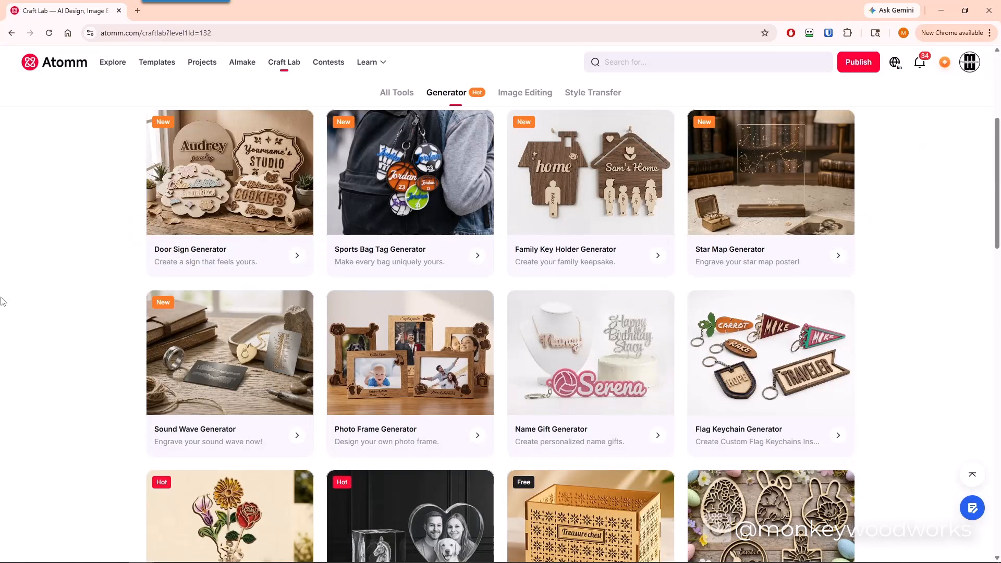
scroll(114, 359, "down", 7)
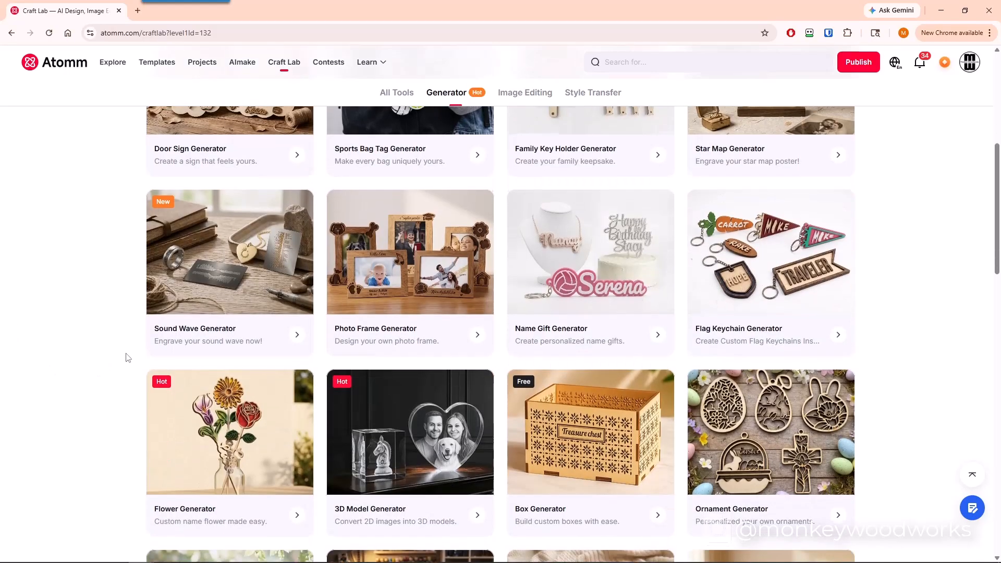
scroll(117, 361, "up", 3)
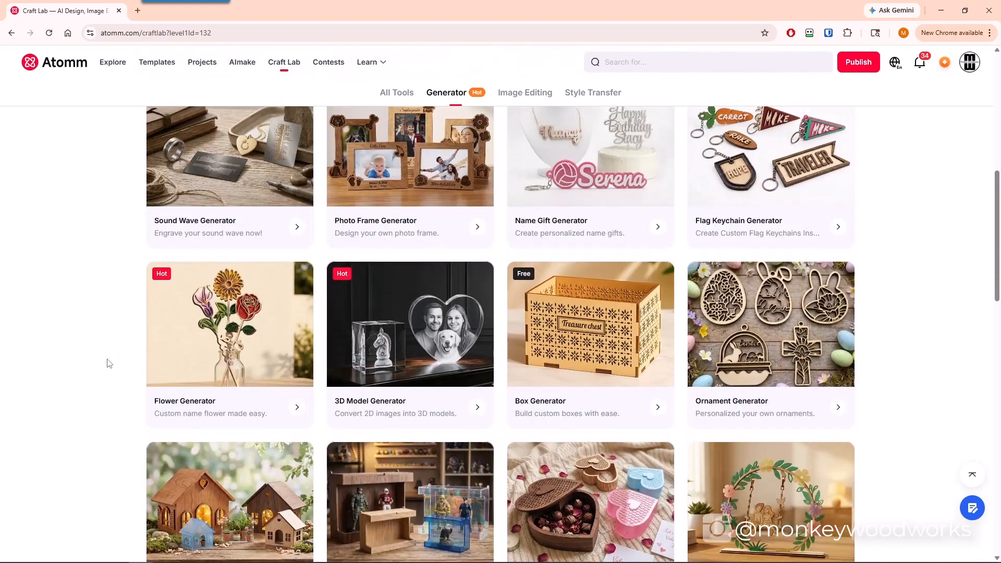
left_click(232, 335)
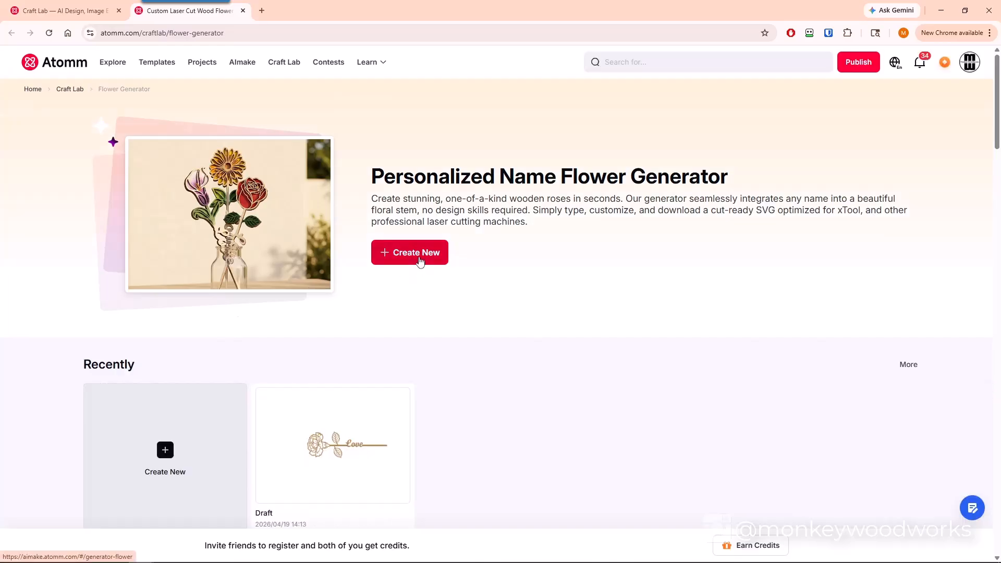
left_click(416, 258)
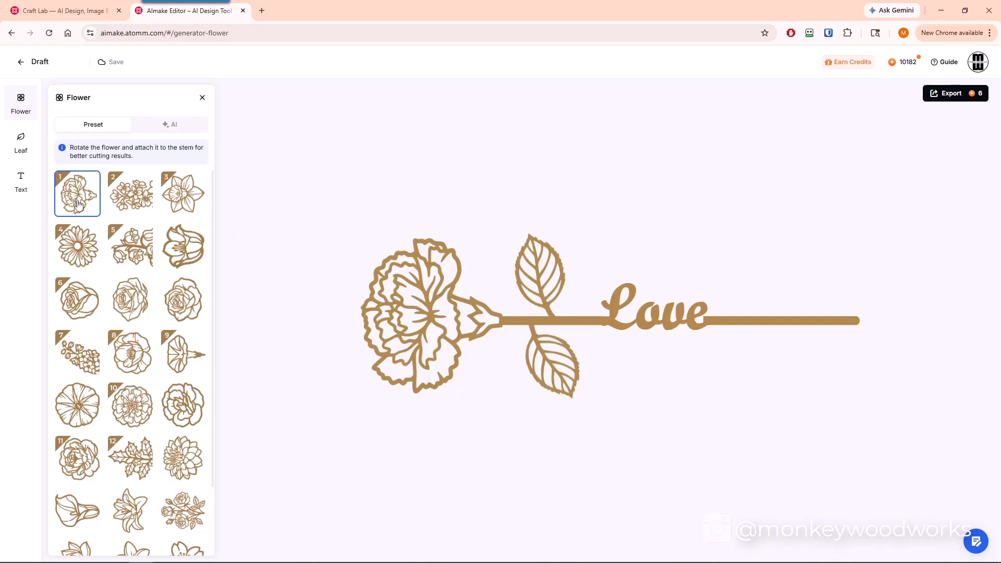
- Choose the first June rose as the flower and the veined third leaf style for the stem
left_click(77, 244)
left_click(97, 315)
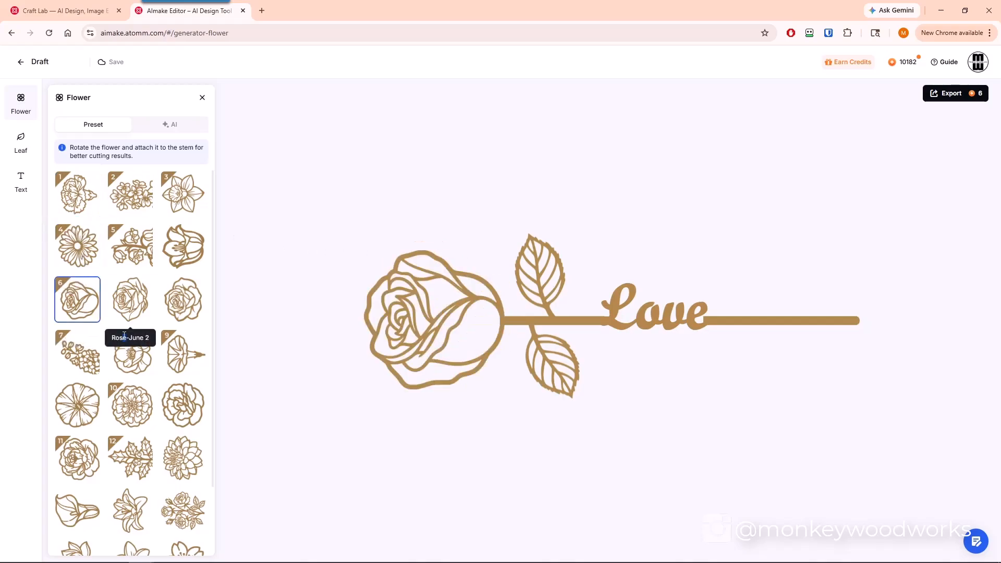
left_click(22, 151)
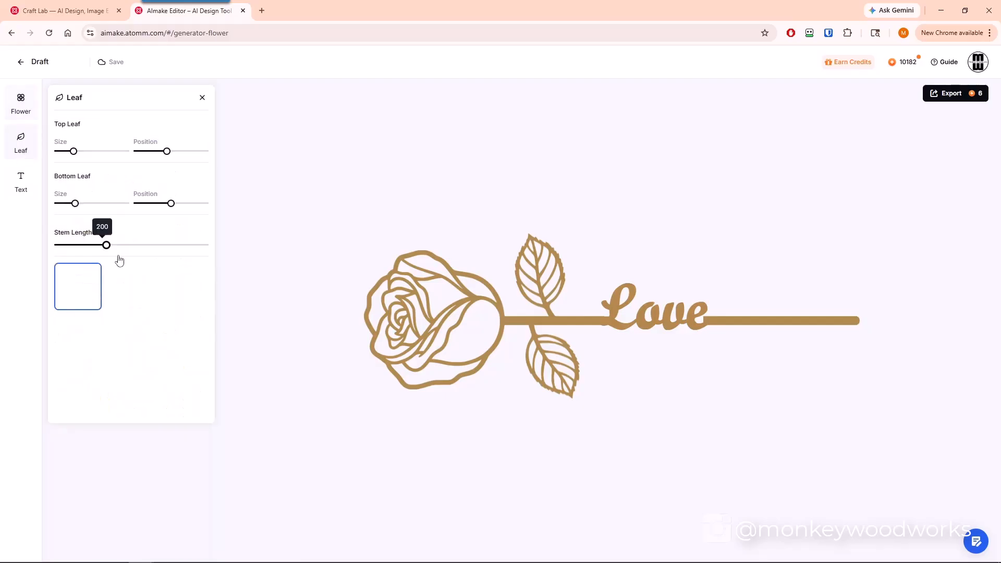
left_click(134, 287)
left_click(180, 299)
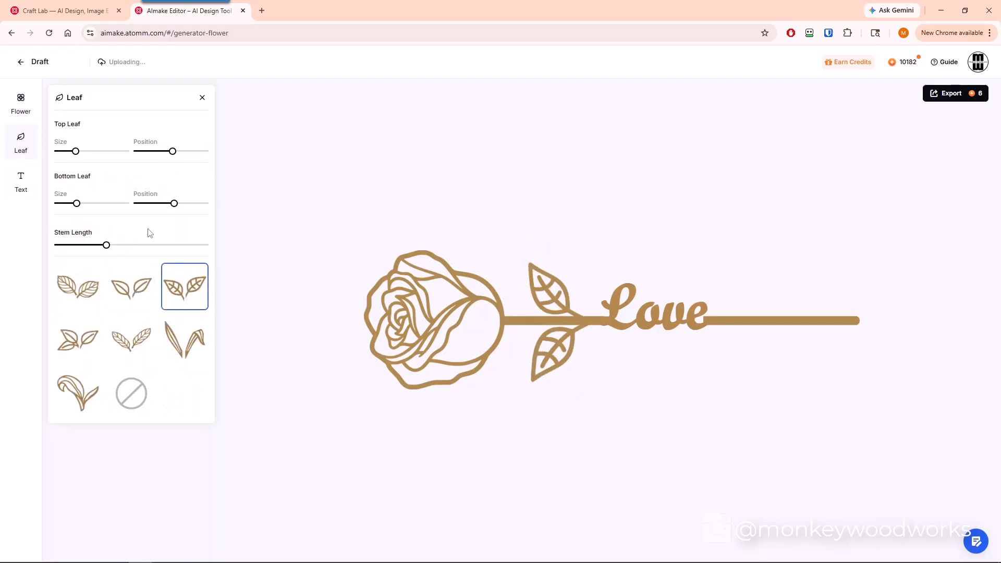
- Adjust the size and position of the top and bottom leaves, and lengthen the stem to about 242
left_click_drag(173, 151, 156, 151)
left_click_drag(174, 203, 177, 205)
left_click_drag(156, 151, 145, 151)
mouse_move(76, 152)
left_mouse_down()
mouse_move(89, 153)
mouse_move(80, 152)
left_mouse_up()
left_click_drag(145, 151, 158, 151)
left_click_drag(77, 203, 76, 203)
left_click_drag(105, 245, 129, 246)
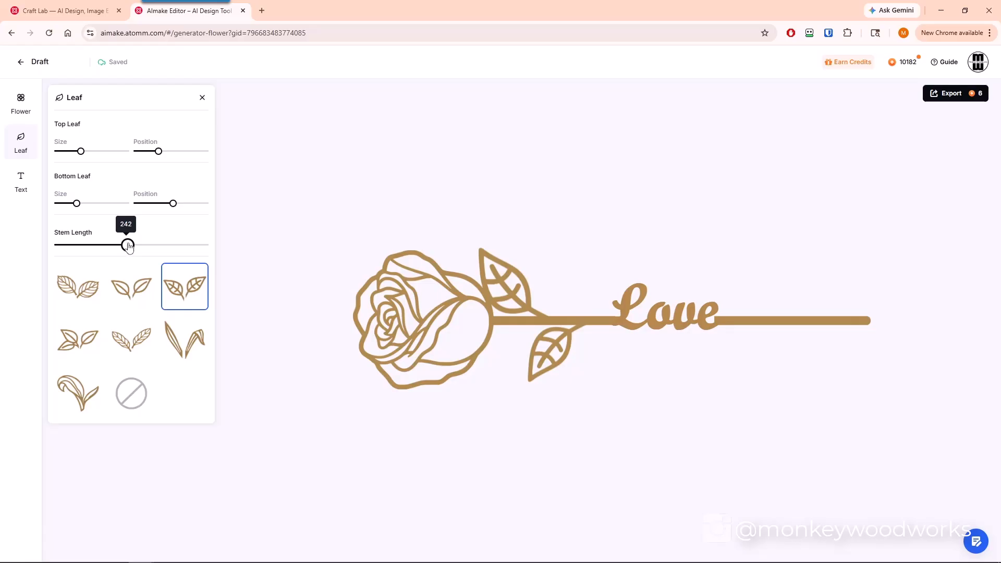
left_click_drag(128, 246, 127, 246)
- Replace the stem text with a first name, adjust its left and vertical position, and pick another font style
left_click(19, 184)
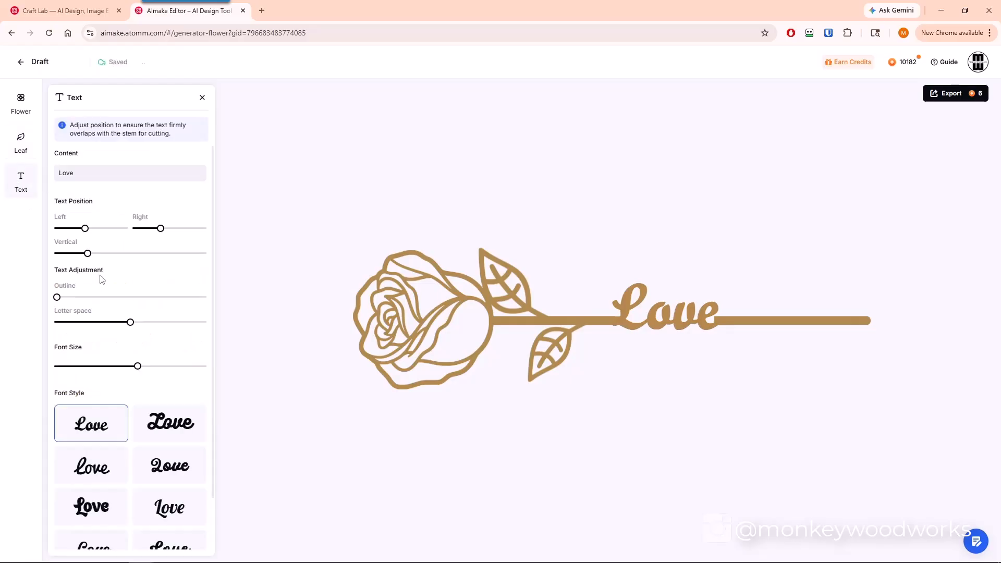
double_click(102, 176)
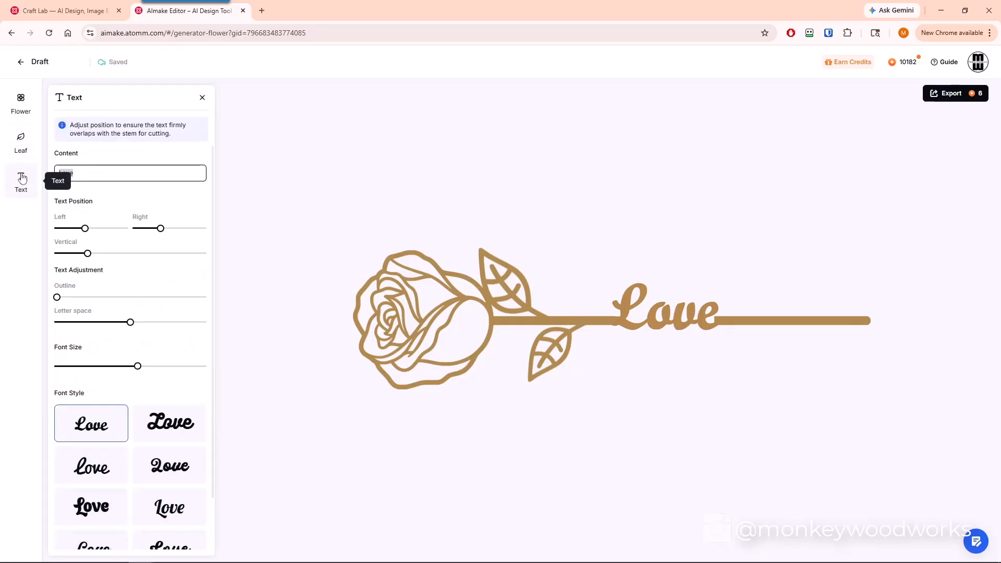
type("Michael")
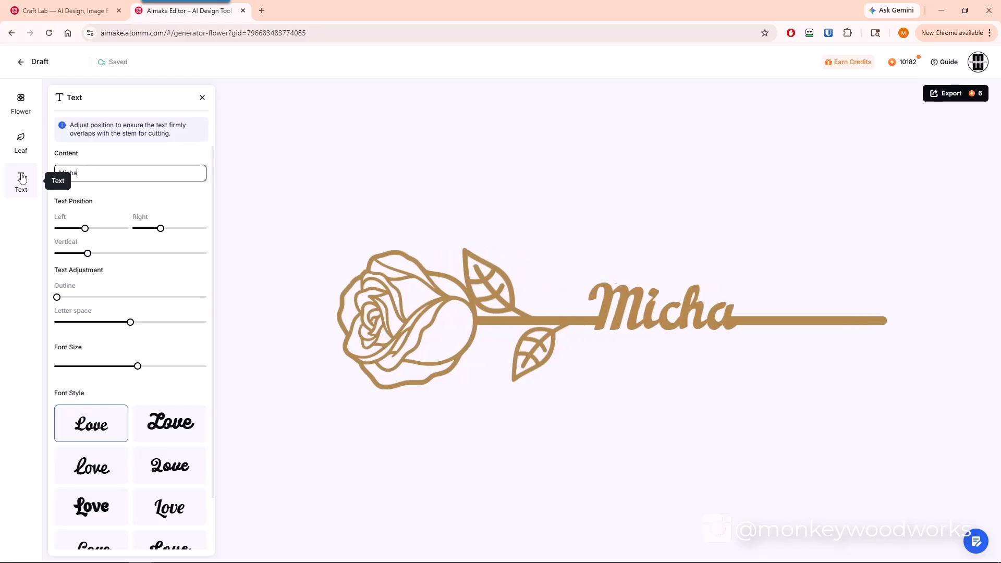
left_click_drag(85, 229, 97, 255)
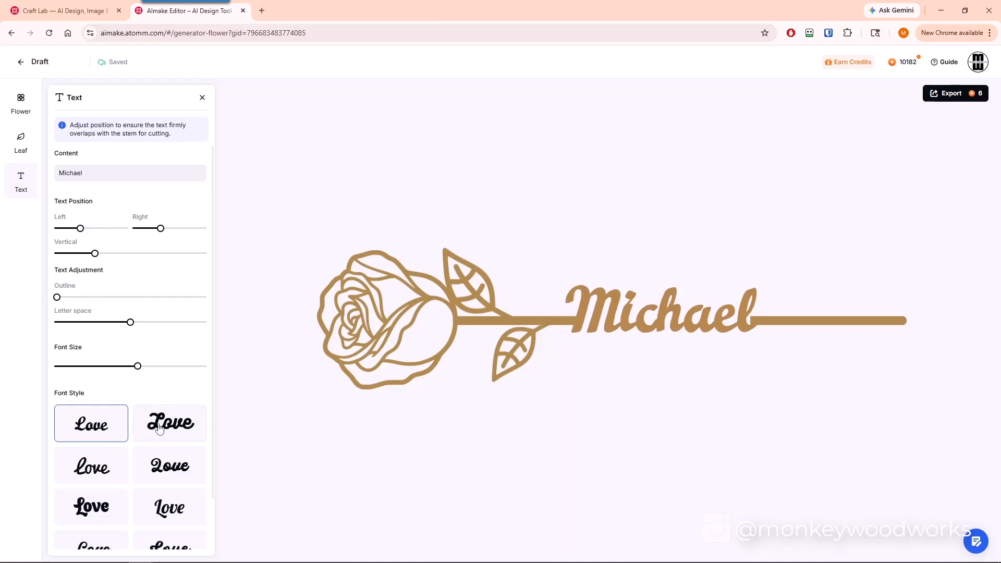
scroll(159, 429, "down", 1)
left_click(166, 382)
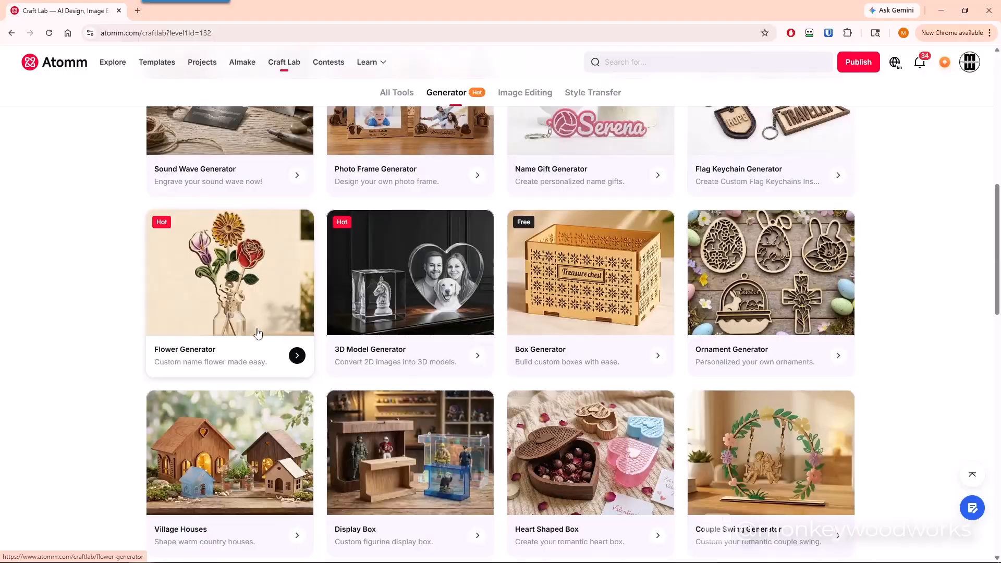
- Open the Name Gift Generator and make a Layered Keychain with a different first name as its text
scroll(259, 334, "up", 5)
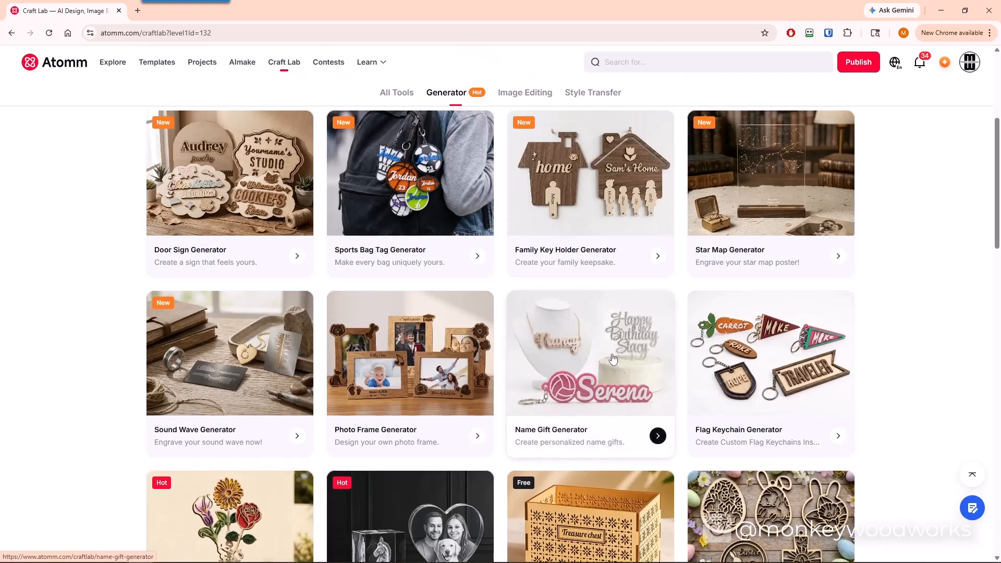
left_click(581, 346)
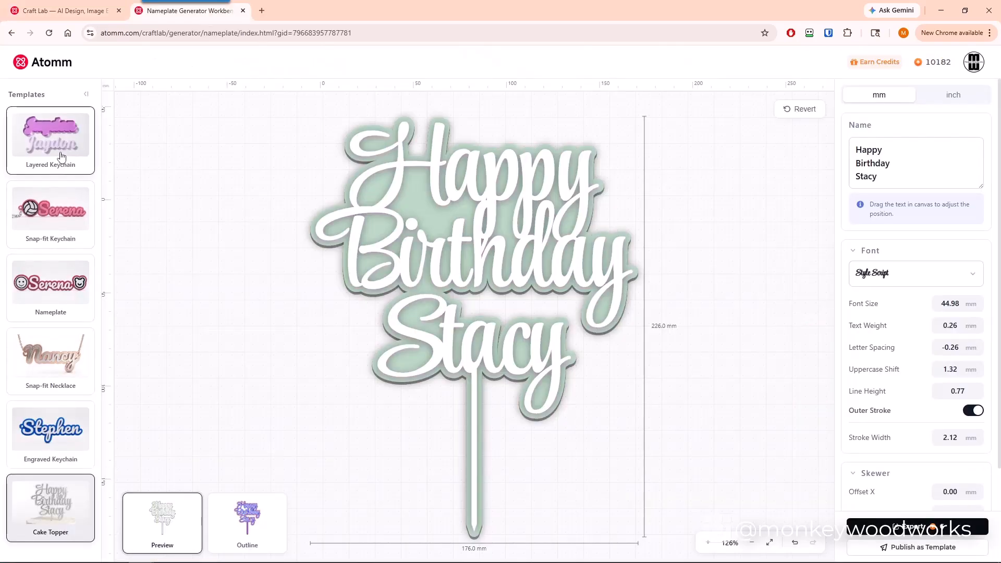
left_click(53, 138)
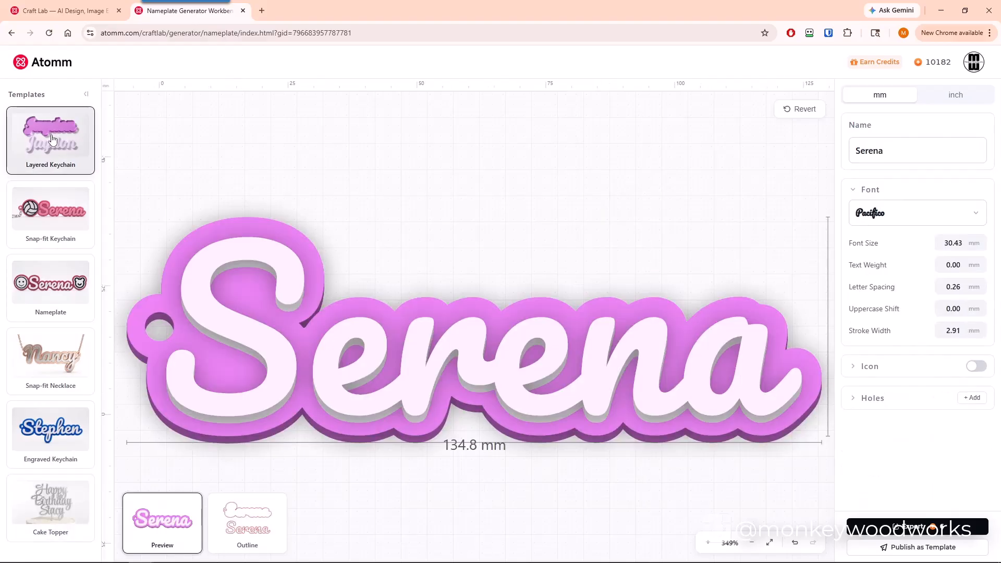
double_click(867, 154)
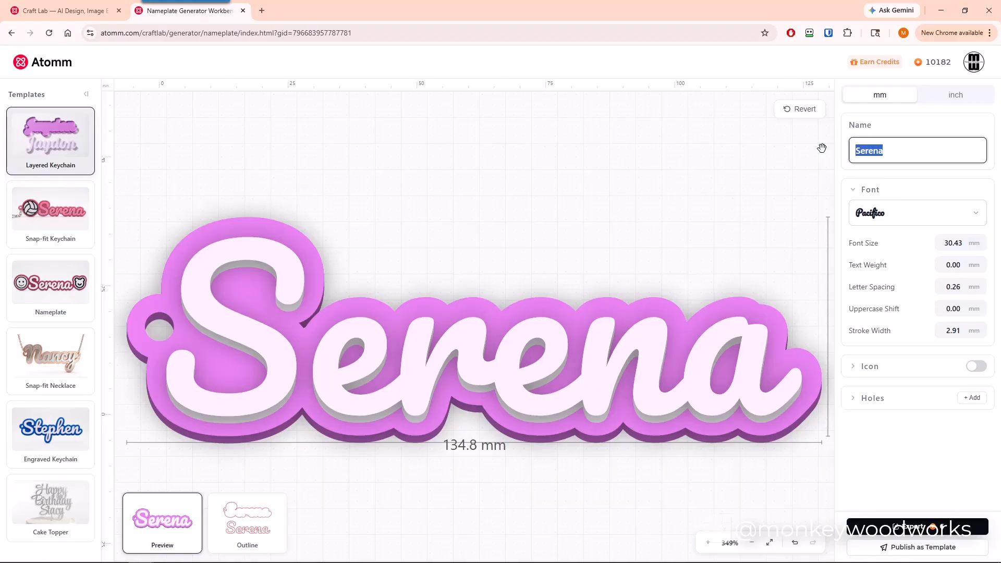
type("Laura")
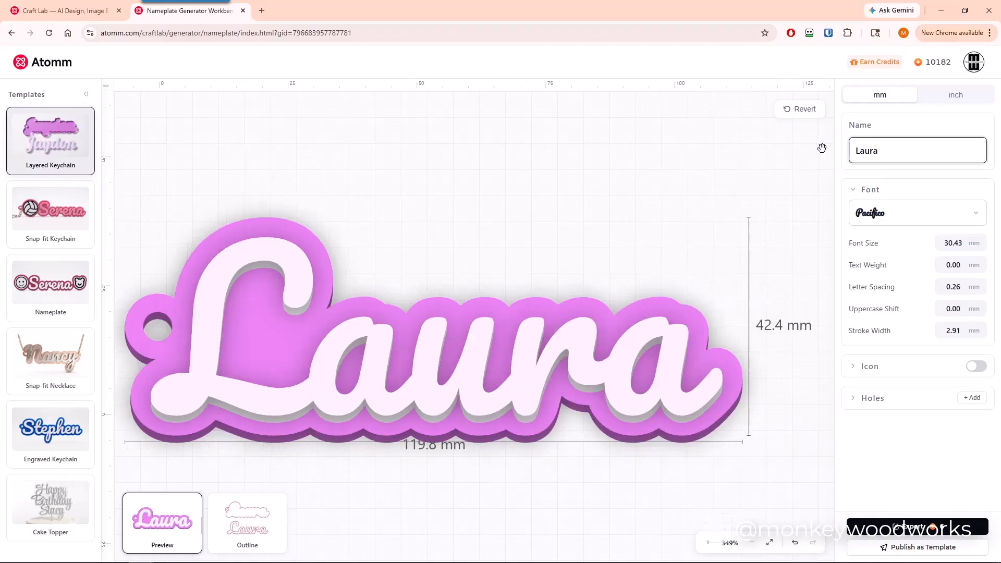
- Look at the font choices while keeping Pacifico, and view the keychain's outline and preview
left_click(969, 214)
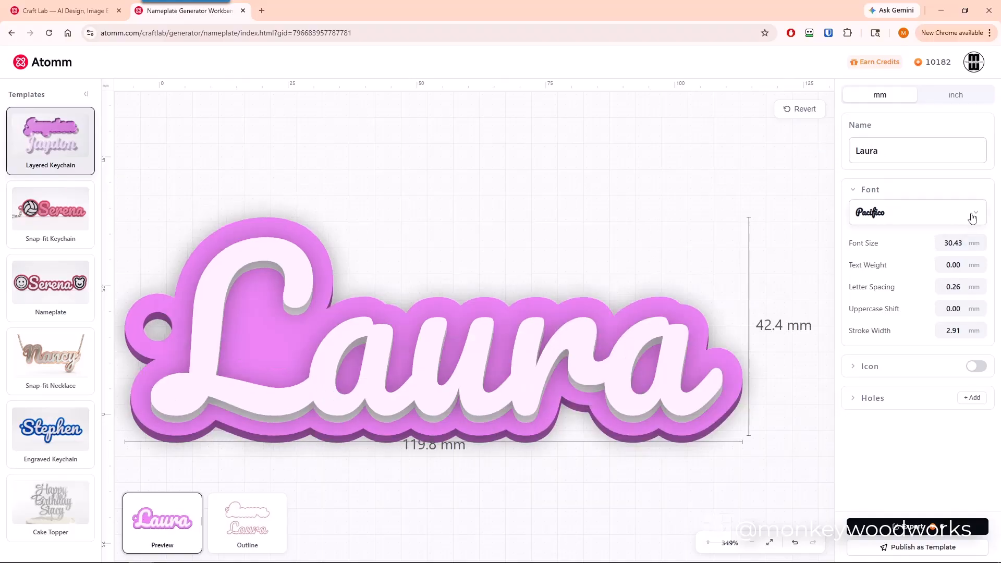
left_click(710, 277)
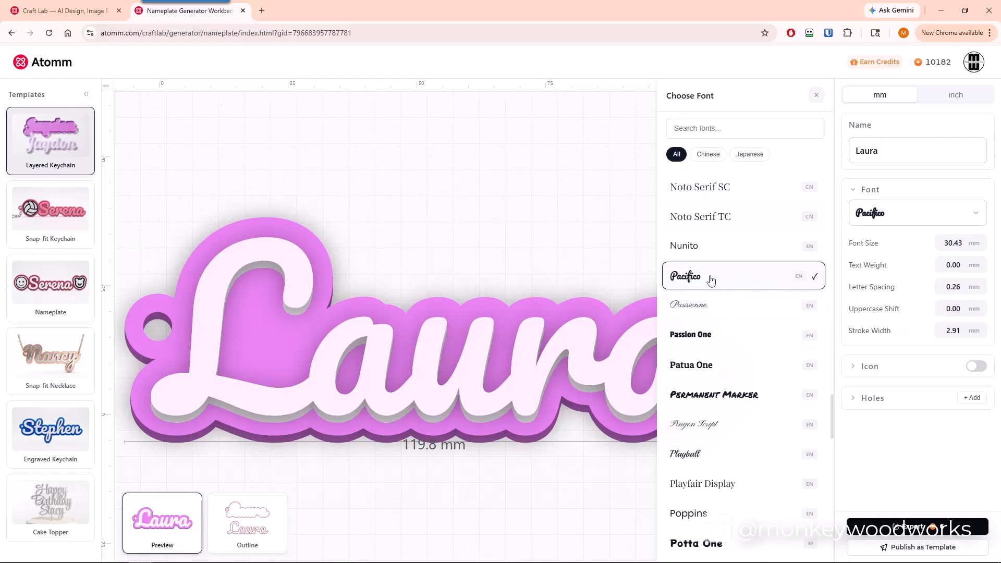
left_click(576, 202)
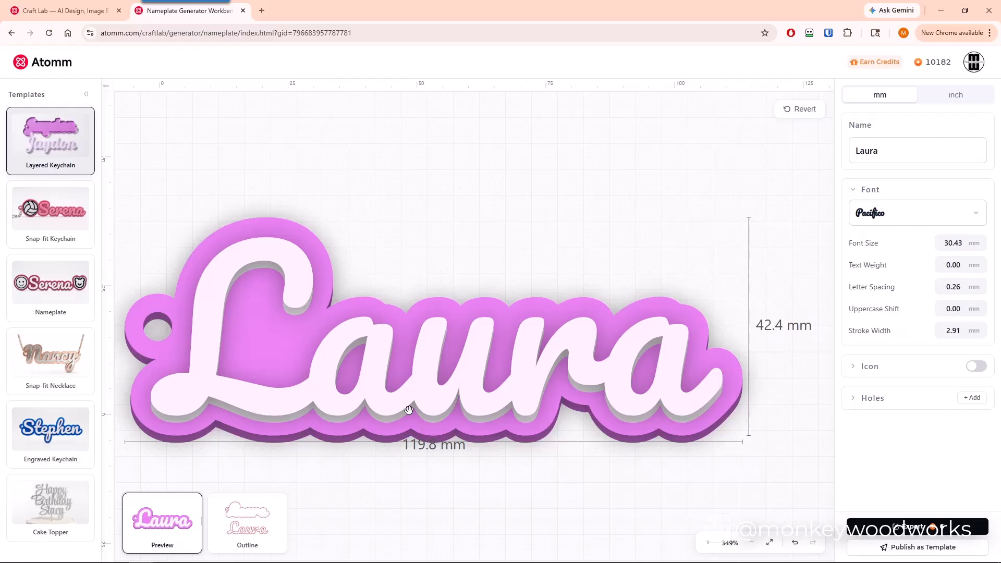
left_click(256, 522)
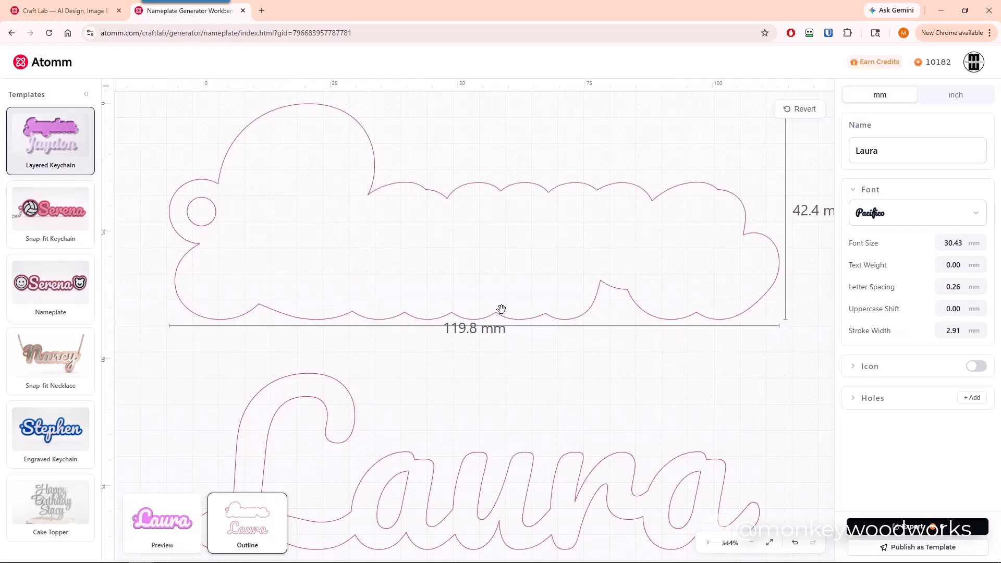
left_click(168, 514)
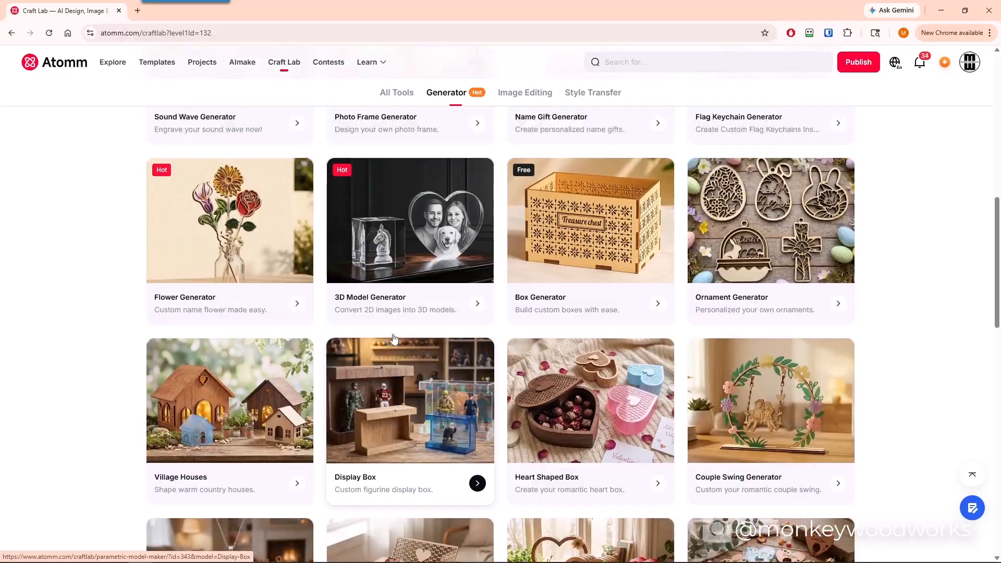
- Browse the Craft Lab generator list and open the Valentine Rose Gift Box tool
scroll(393, 339, "up", 5)
scroll(394, 338, "down", 2)
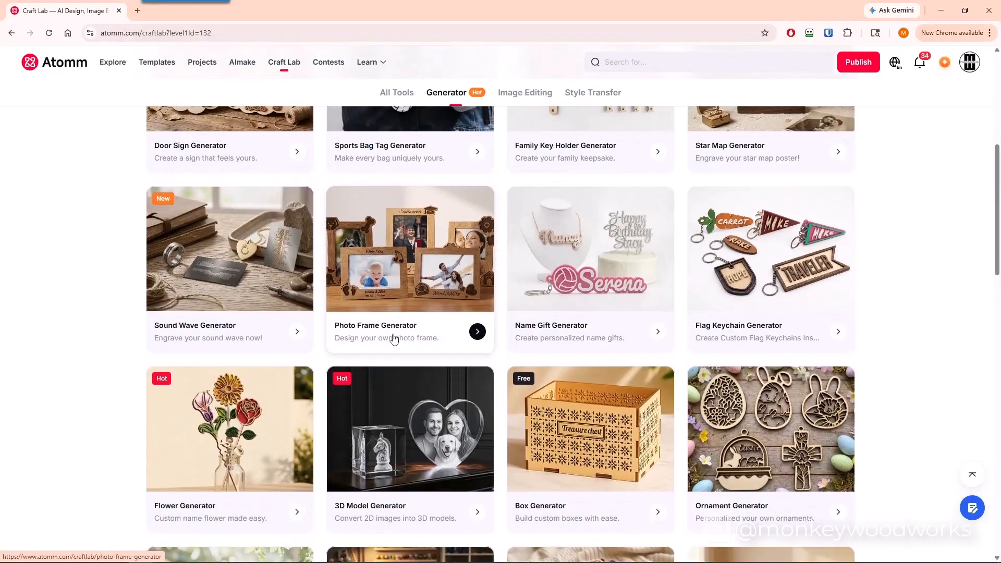
scroll(394, 339, "down", 4)
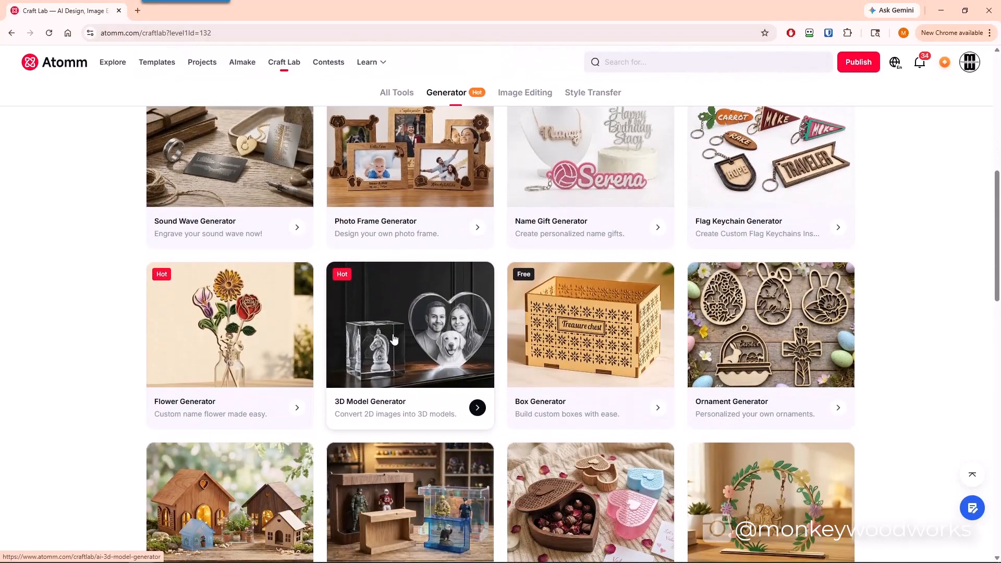
scroll(394, 339, "down", 1)
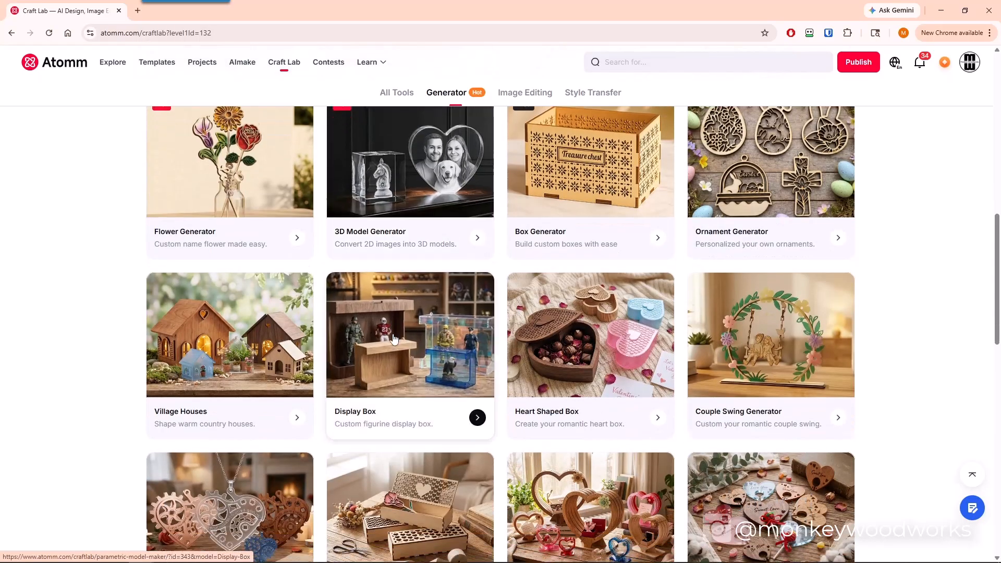
scroll(394, 339, "down", 1)
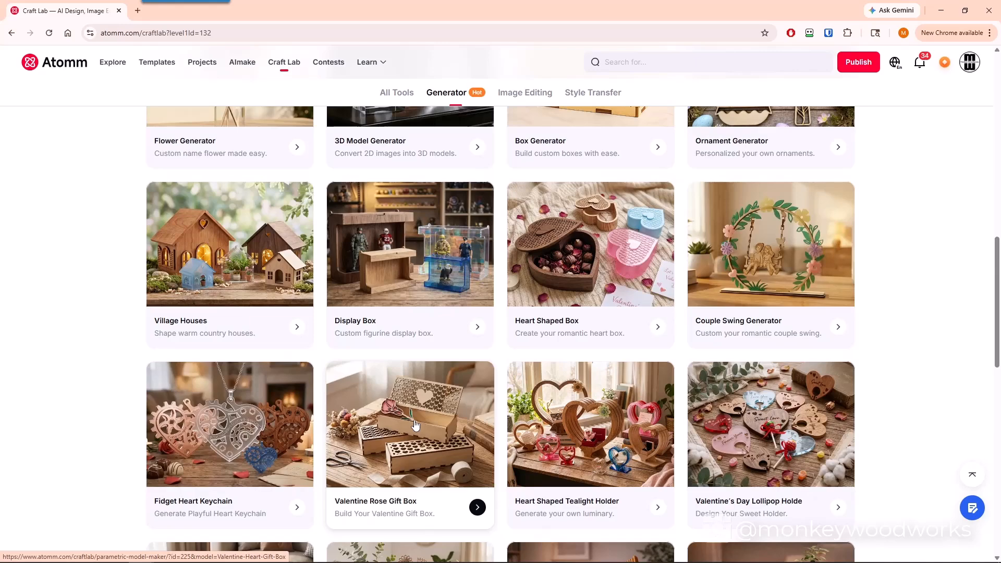
left_click(415, 426)
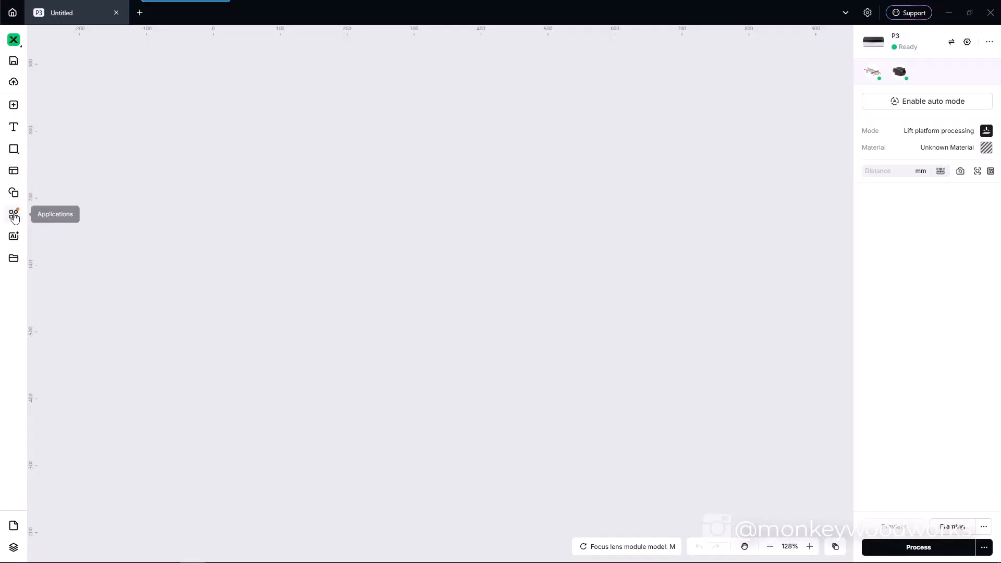
- Switch to xTool Studio, search its applications for "photo", and create a new design in the Photo Frame generator
left_click(14, 214)
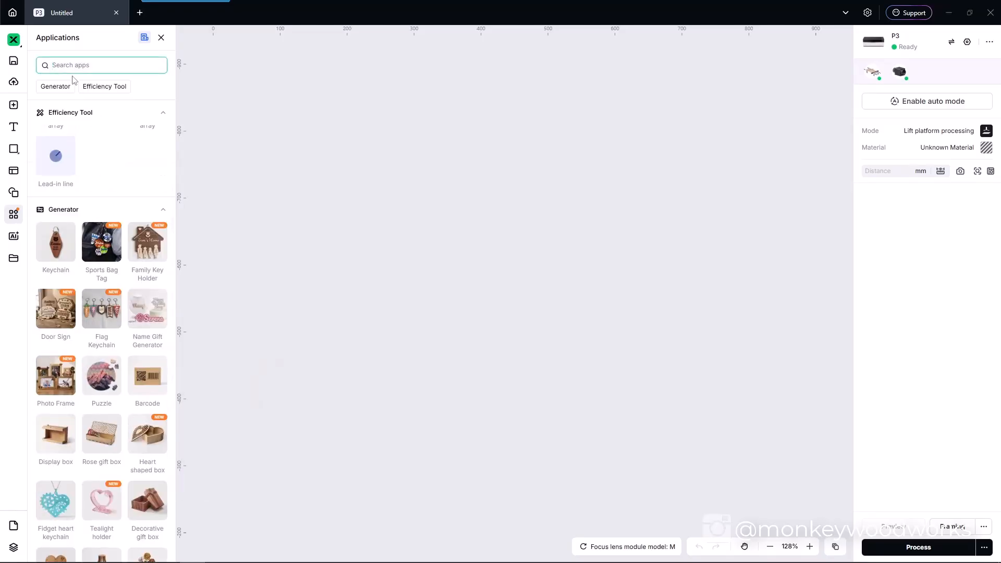
type("photo")
key("Return")
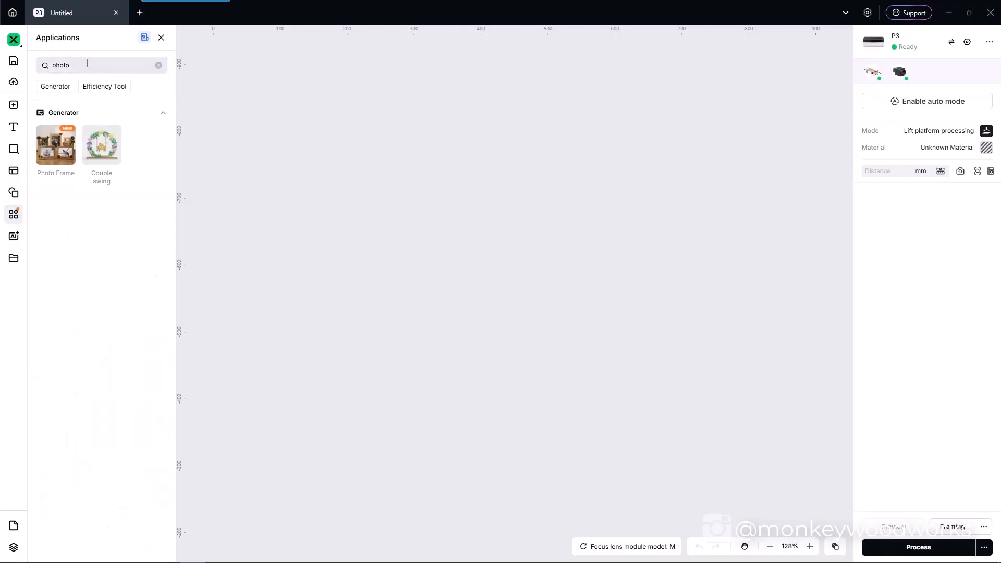
left_click(54, 148)
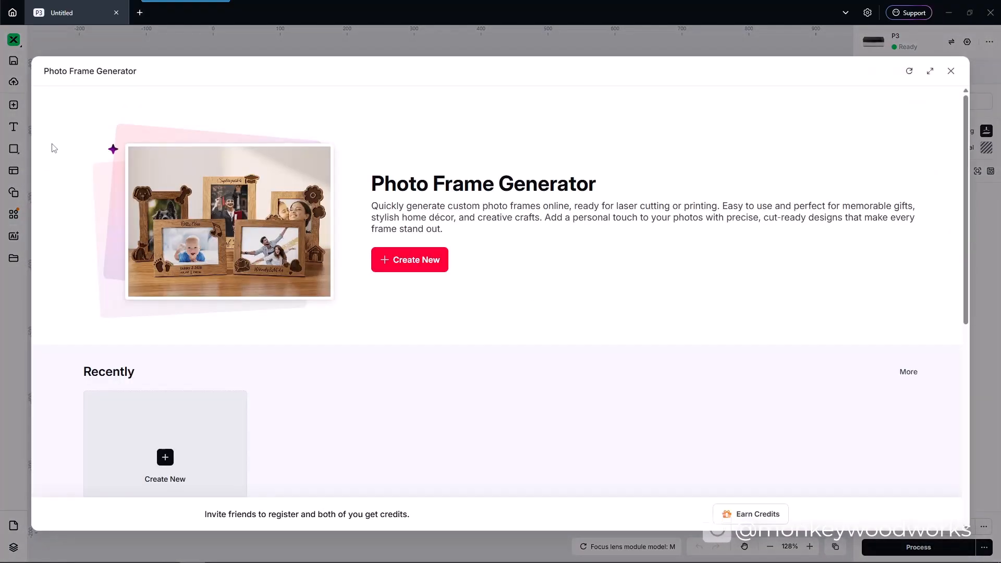
left_click(429, 268)
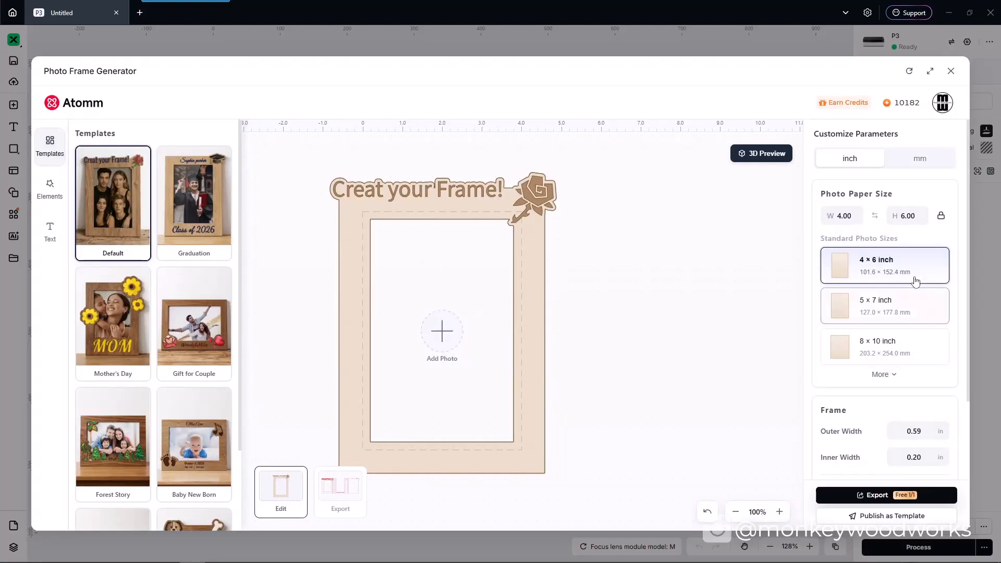
- Swap the photo paper size to 6 × 4 inches landscape and change the frame's title to "2026 Vacation!" in Noto Sans SC
left_click(876, 217)
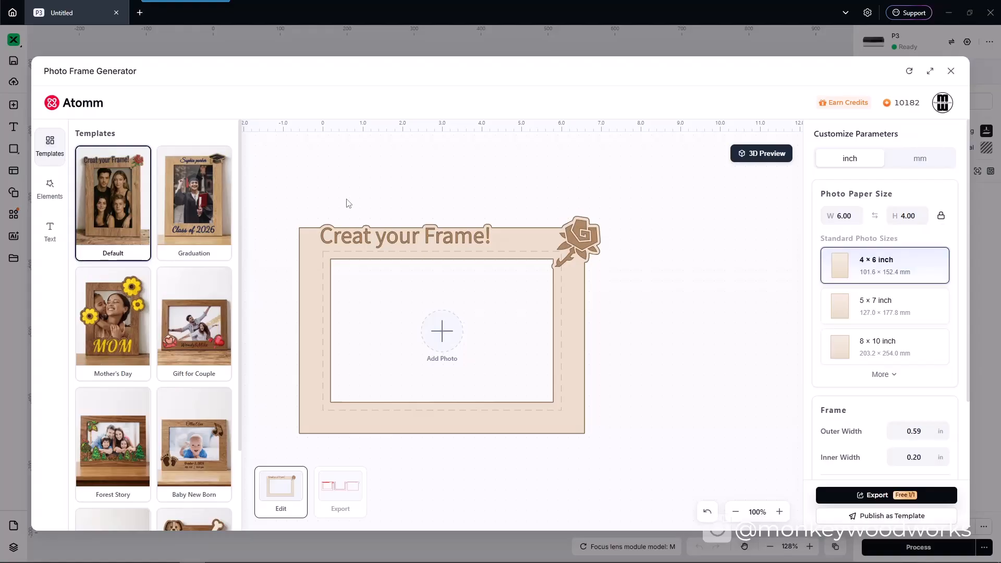
double_click(407, 239)
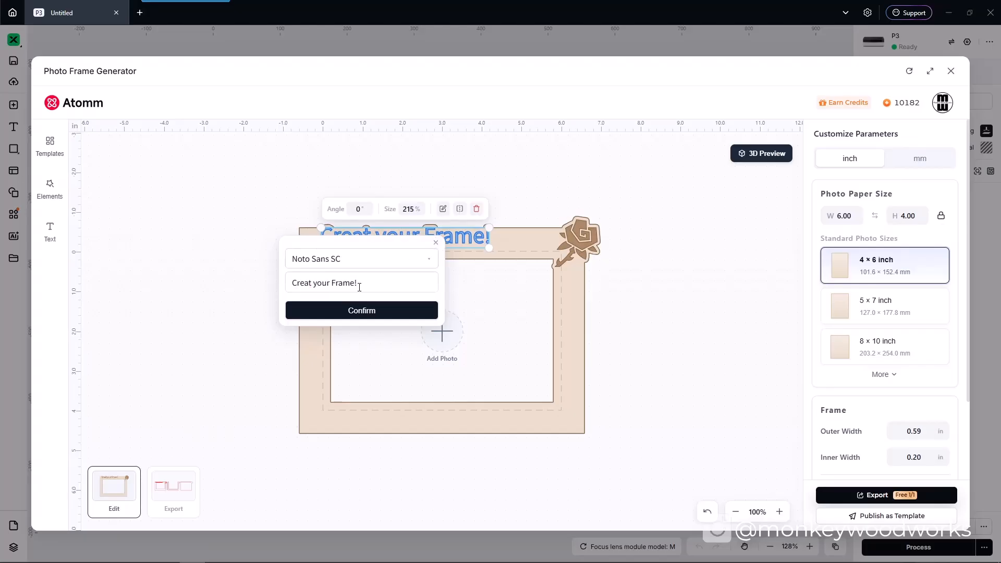
left_click_drag(367, 286, 243, 284)
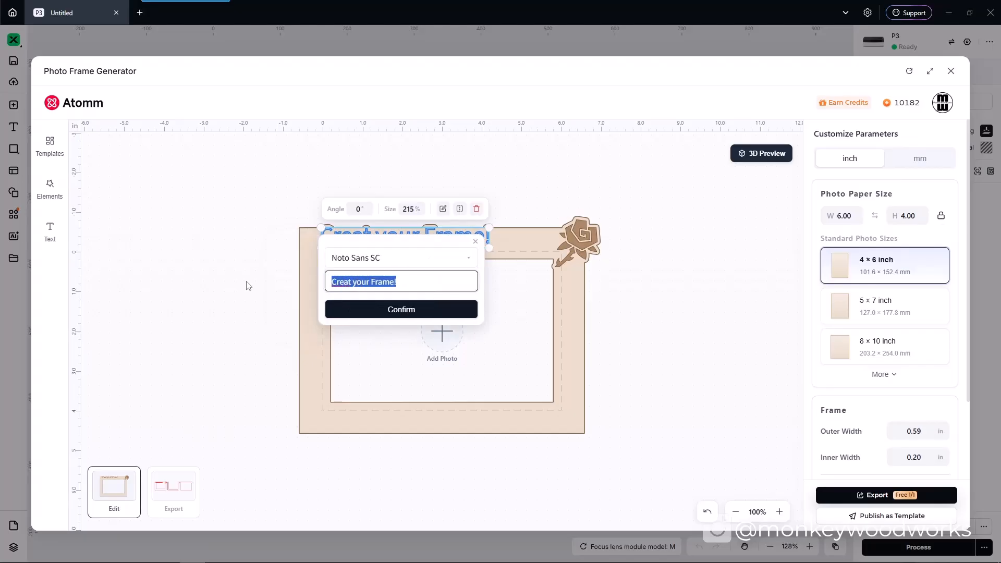
type("2026 Vacation!")
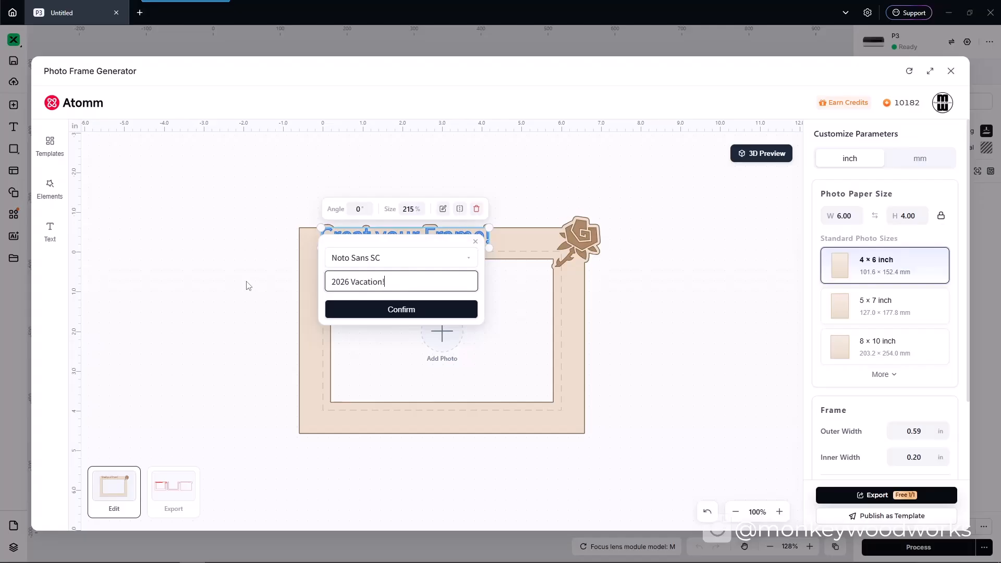
left_click(463, 259)
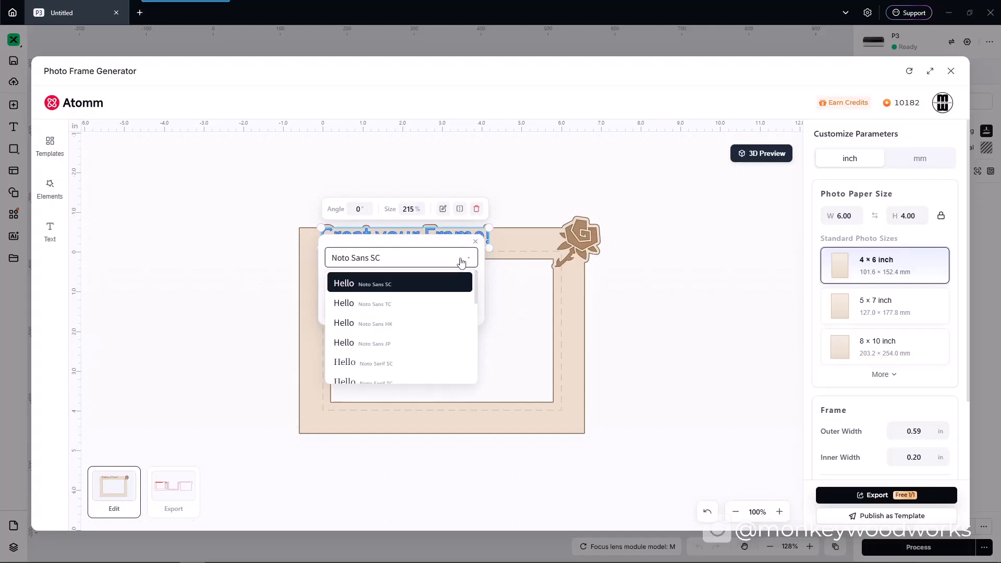
left_click(404, 283)
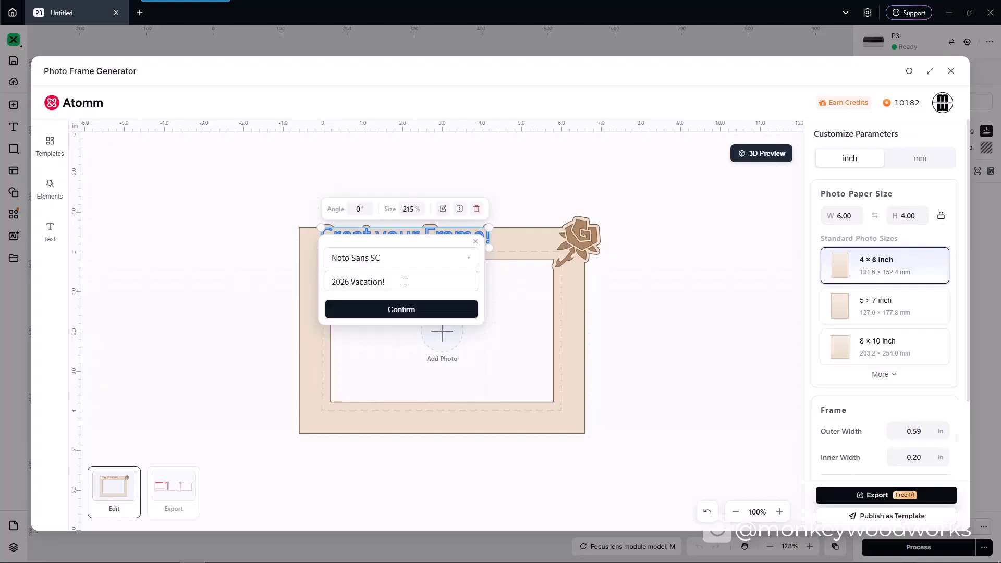
left_click(390, 312)
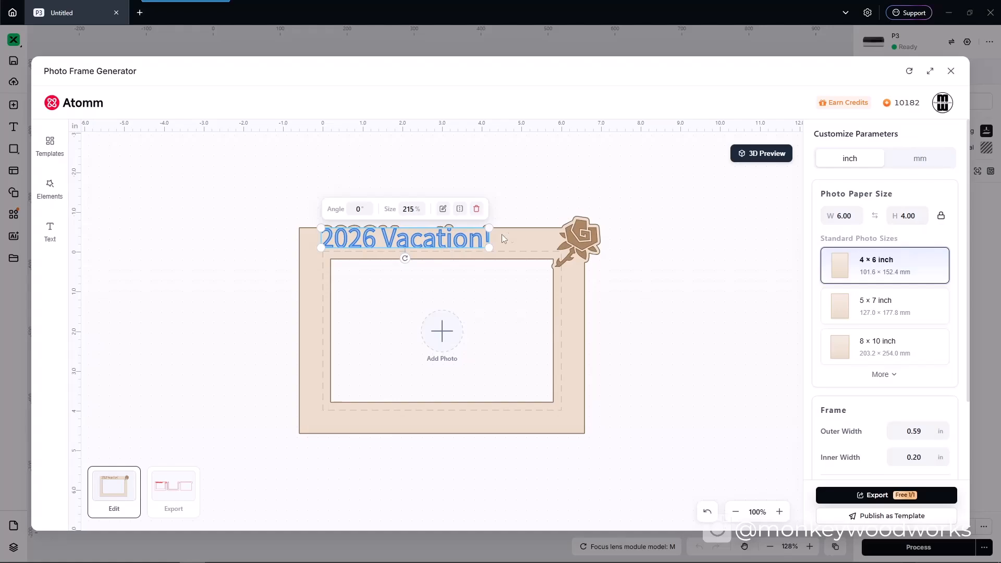
- Move the title up to the frame's upper-left corner and delete the rose from the upper-right corner
left_click(519, 207)
left_click_drag(415, 240, 388, 231)
left_click(547, 186)
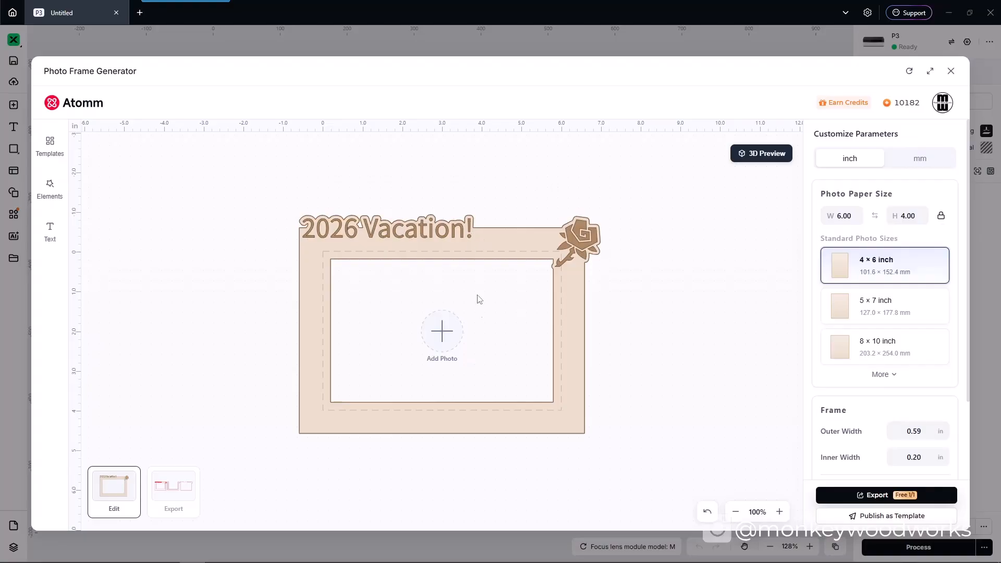
left_click(571, 249)
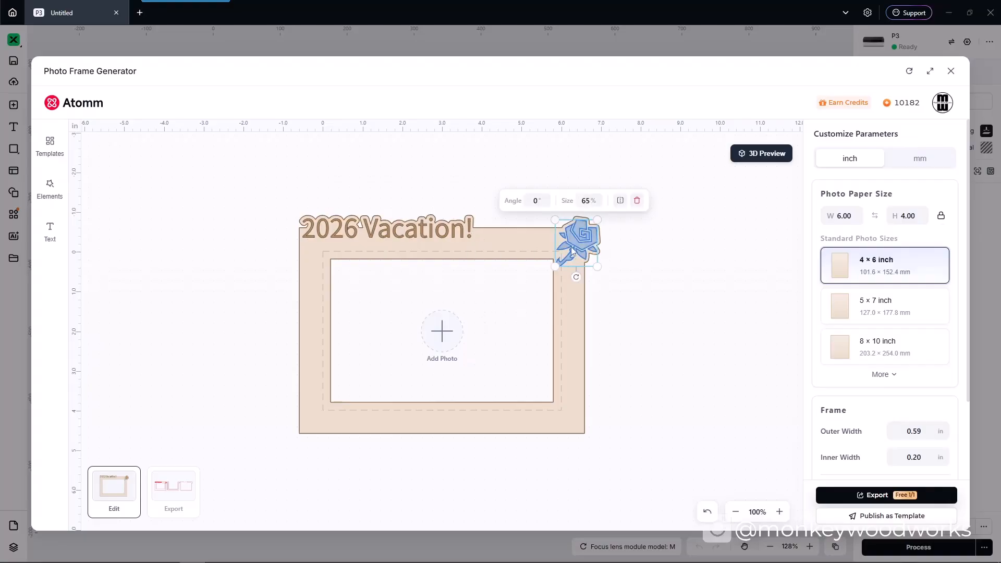
left_click(637, 201)
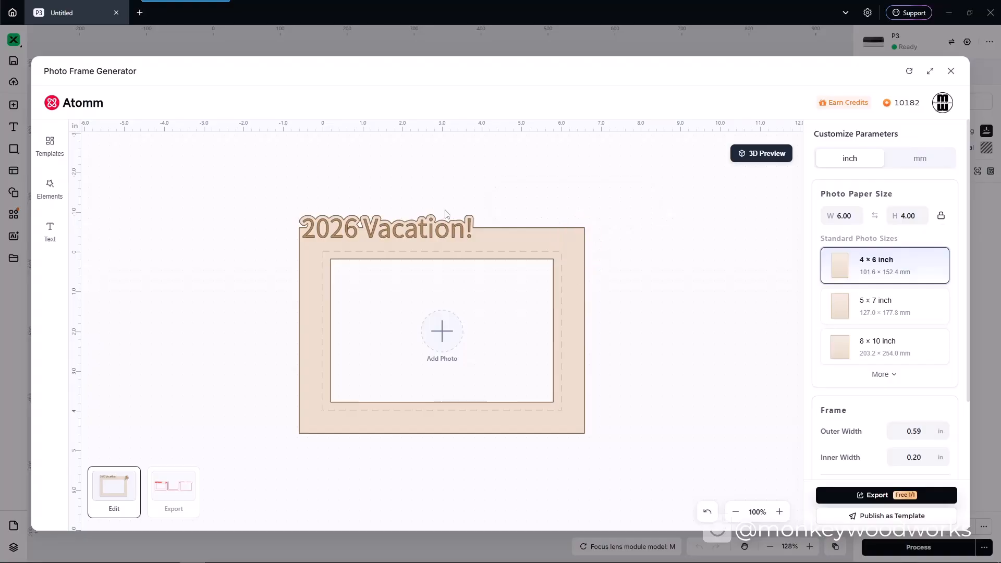
- Search the elements for "anchor", add the tilted anchor, and shrink and place it on the frame's lower-right corner
left_click(49, 190)
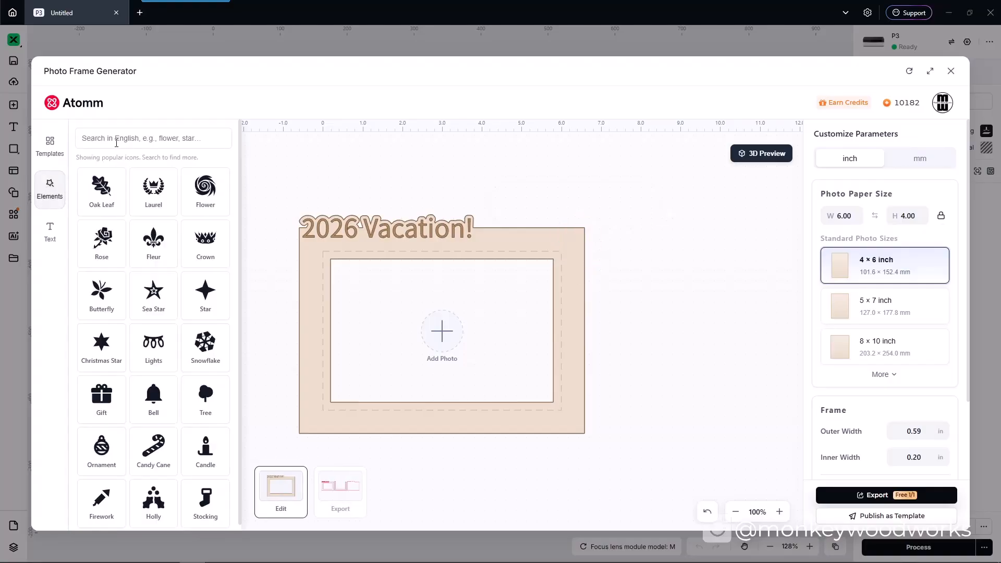
left_click(137, 138)
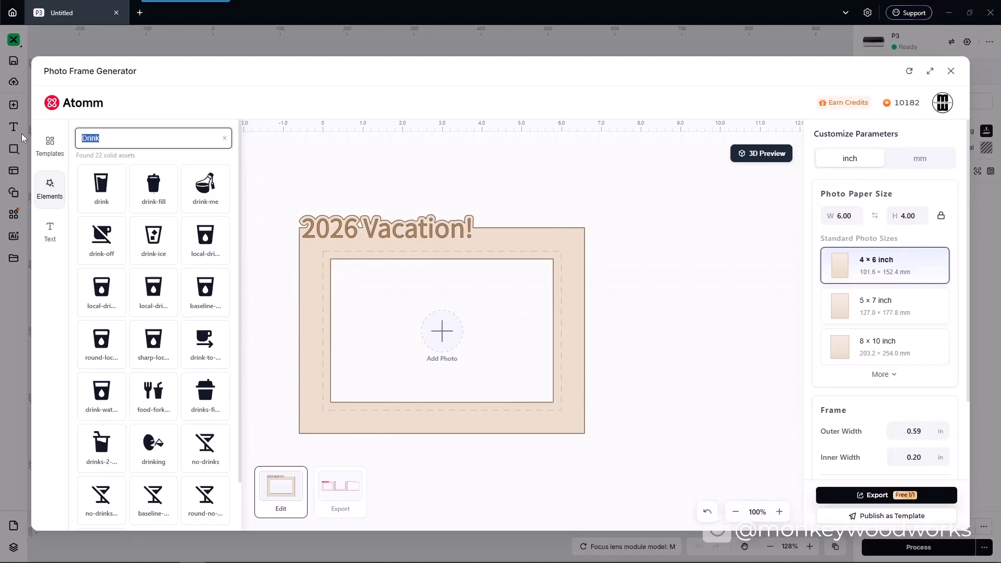
type("anchor")
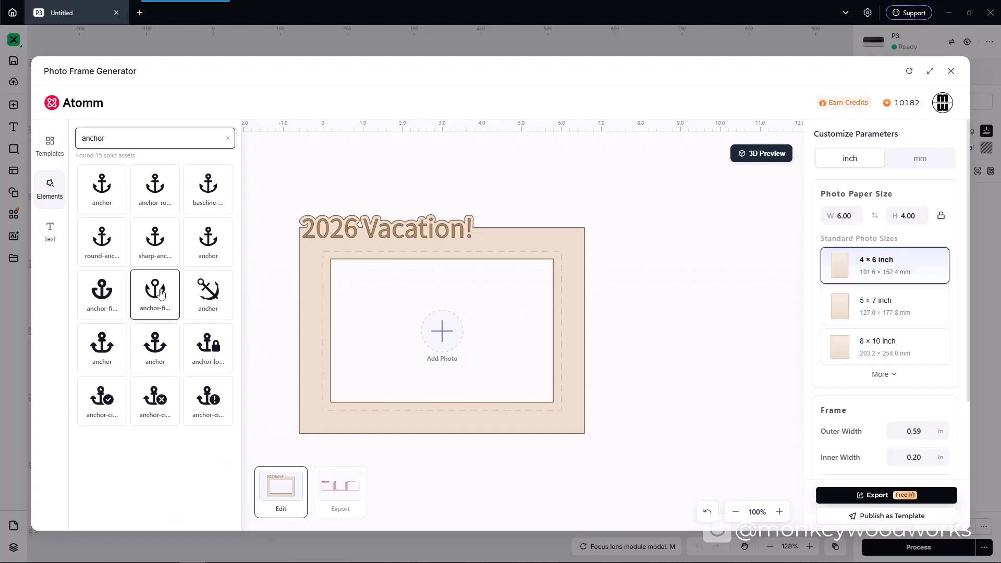
left_click(207, 296)
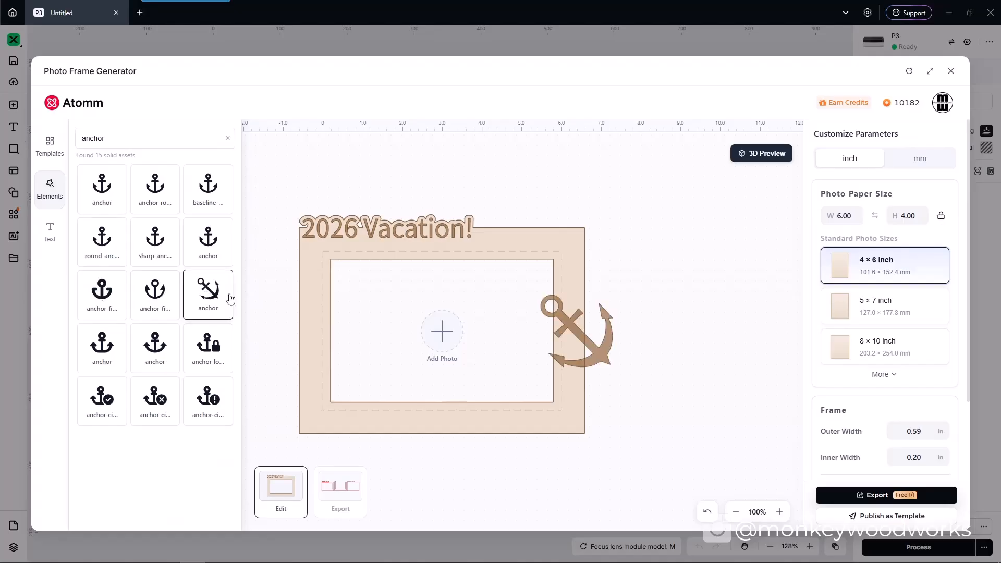
left_click(598, 355)
left_click_drag(598, 355, 599, 414)
left_click_drag(542, 354, 555, 366)
left_click_drag(578, 390, 564, 418)
left_click(654, 319)
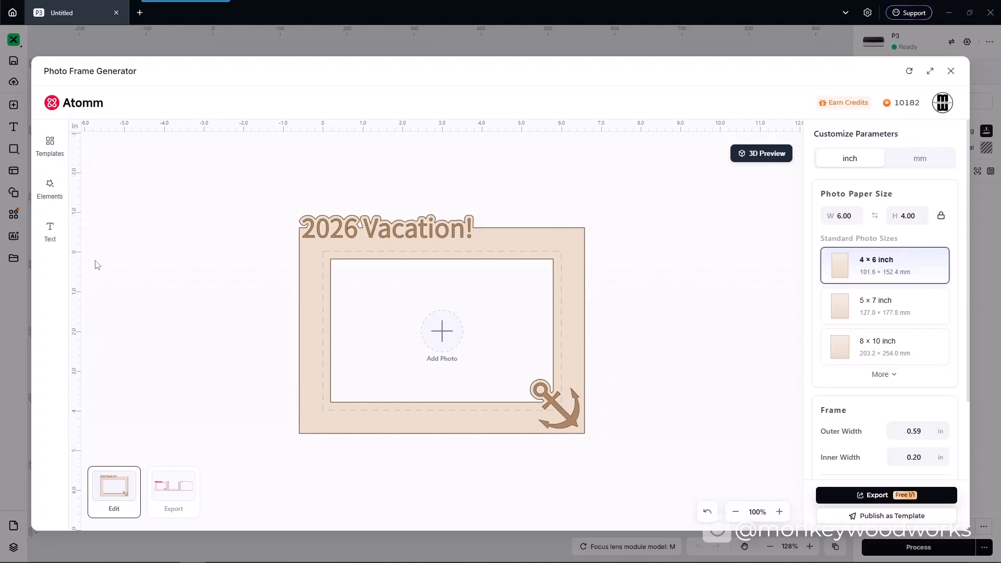
- Search the elements for "island", add the single-palm island, mirror it, and place it on the frame's lower-left corner
left_click(50, 187)
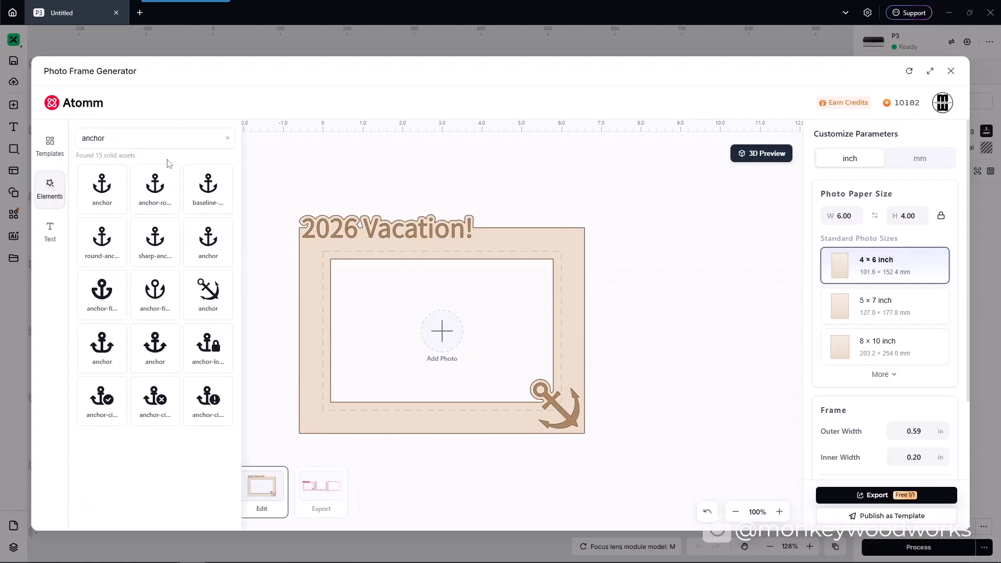
type("island")
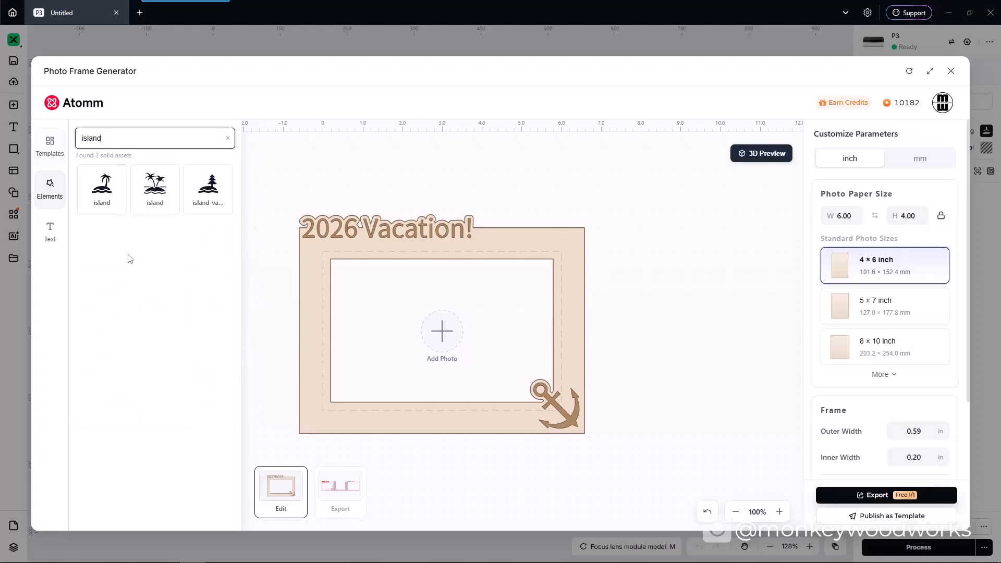
left_click(102, 188)
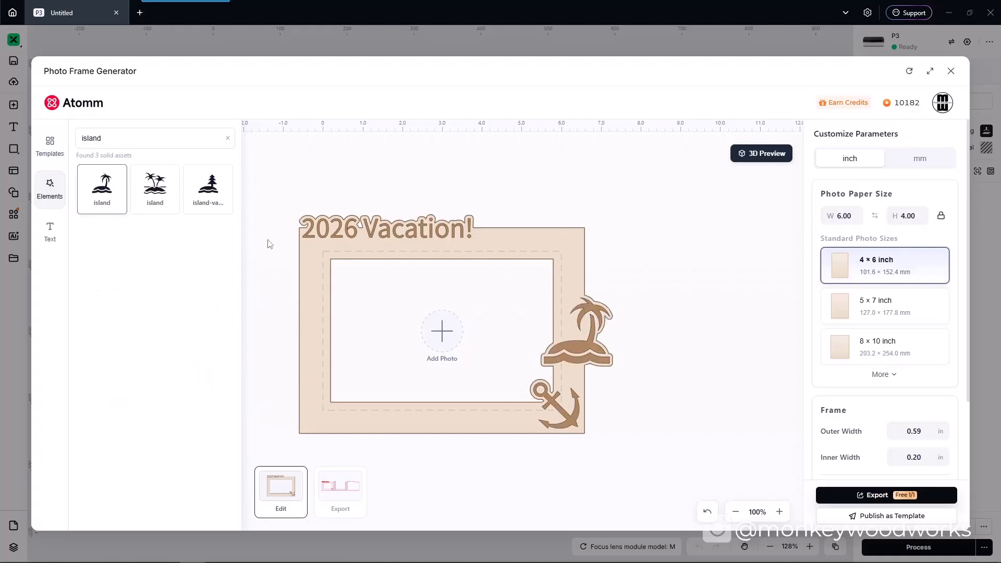
left_click(588, 354)
left_click_drag(587, 354, 349, 419)
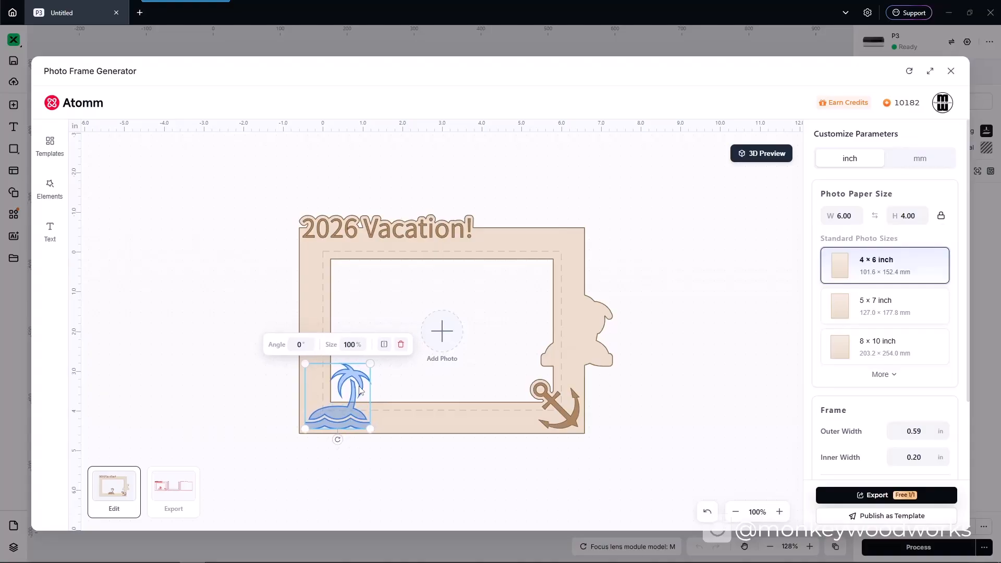
left_click(384, 344)
left_click_drag(342, 407, 324, 421)
left_click(509, 348)
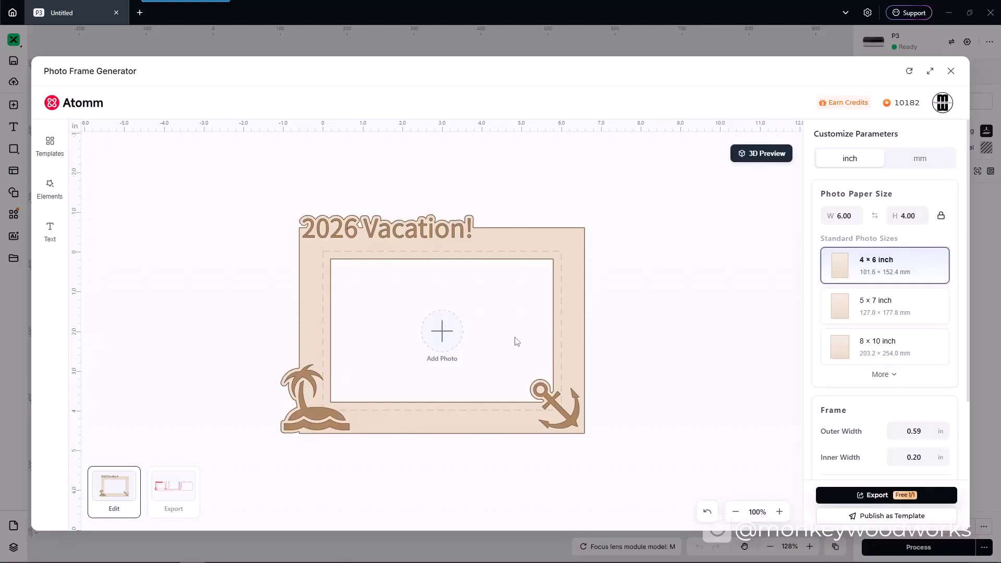
- Search the elements for "sun", add the ringed eight-point sun, and shrink and place it on the frame's upper-right corner
left_click(50, 186)
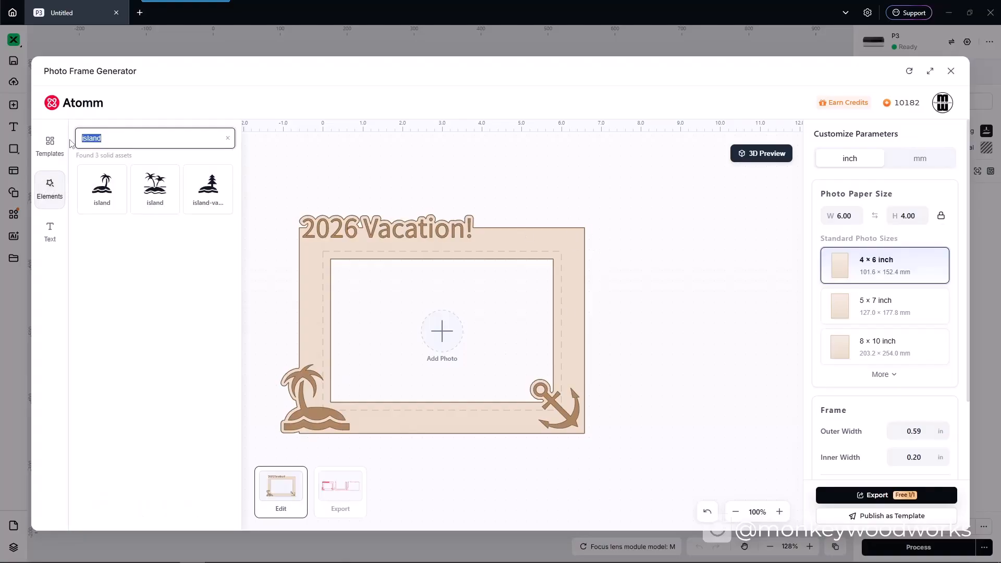
type("sun")
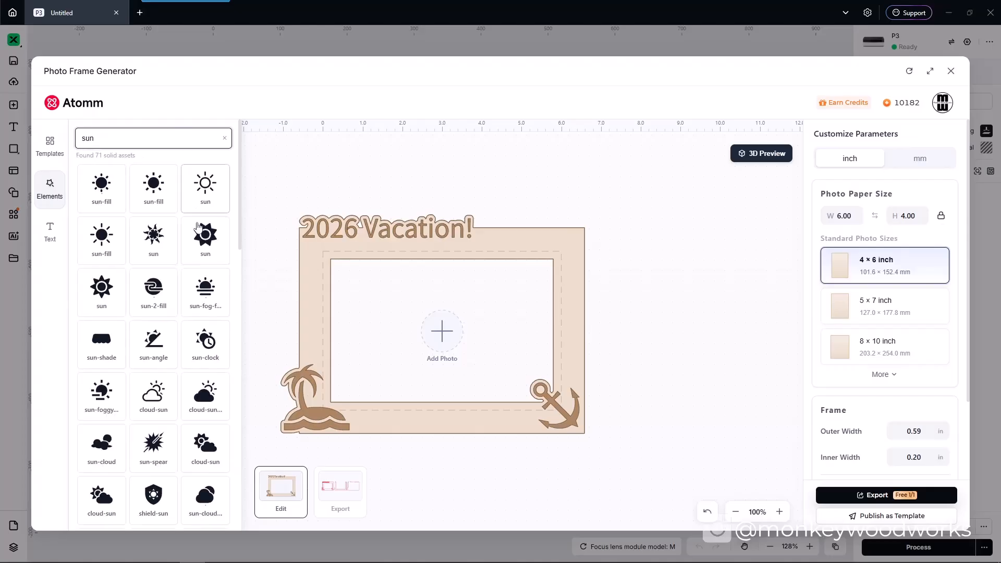
left_click(102, 288)
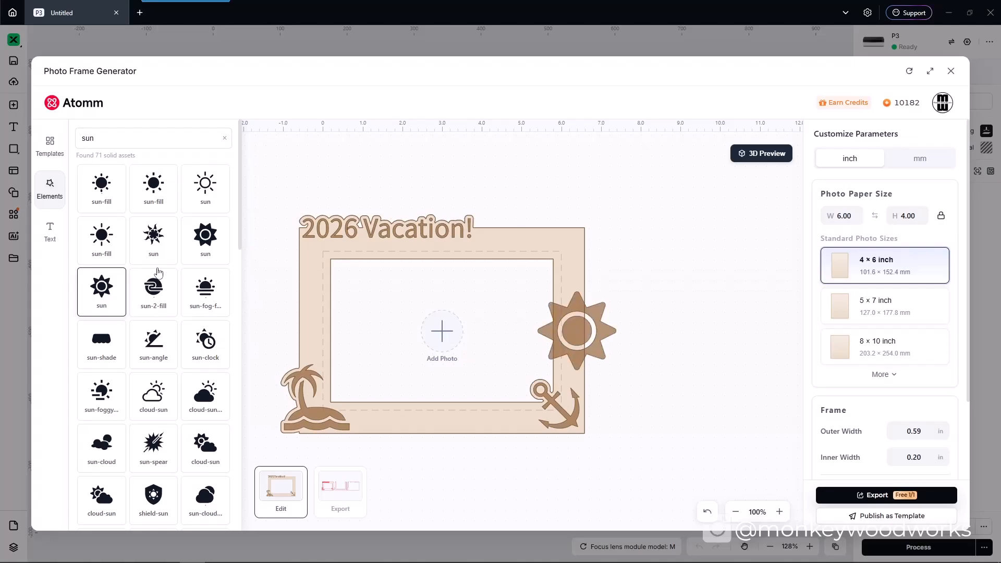
left_click(559, 358)
left_click_drag(560, 363, 549, 276)
scroll(567, 252, "up", 3)
left_click(678, 286)
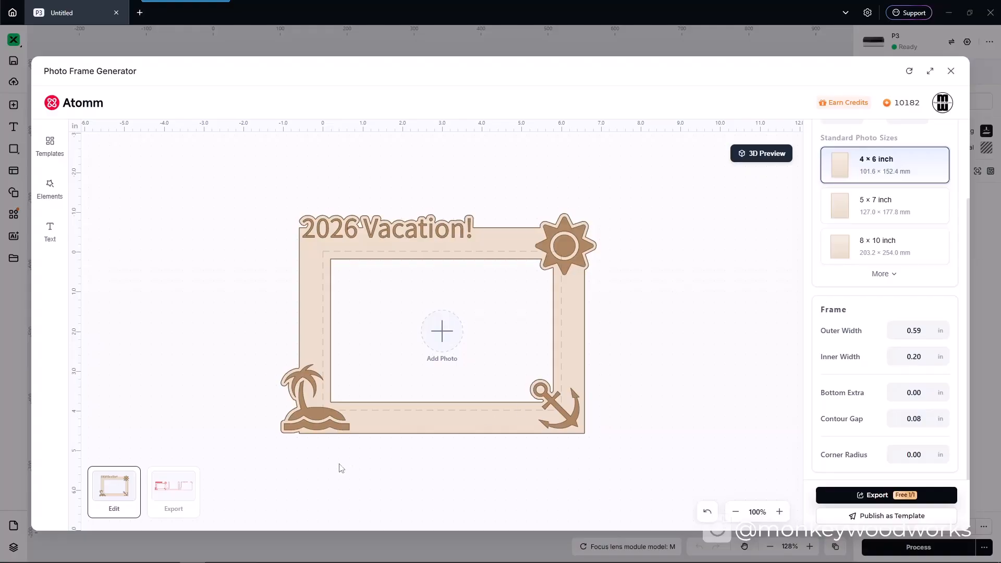
- View the frame's export layout and download the design as frame.svg to the Downloads folder
left_click(170, 490)
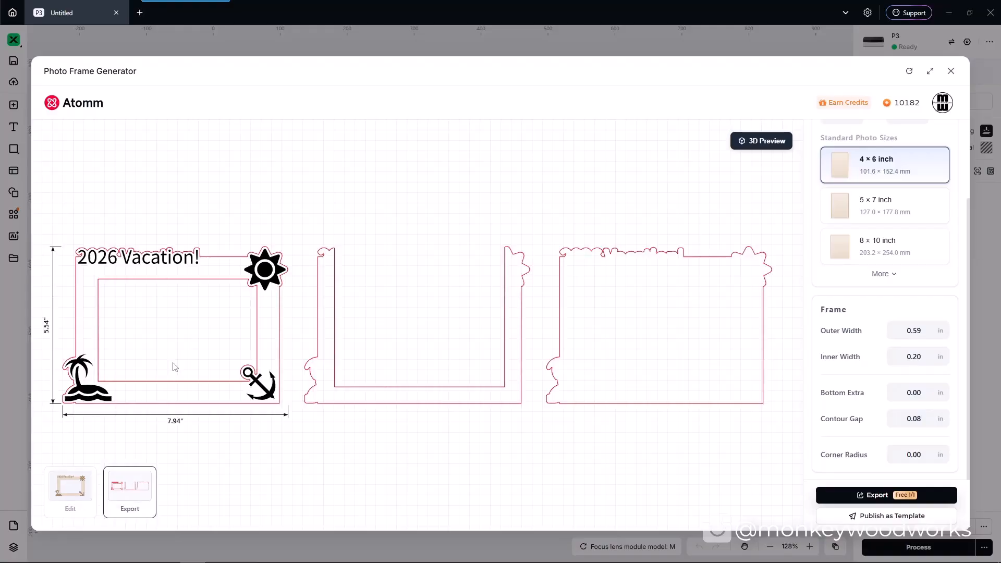
left_click(878, 495)
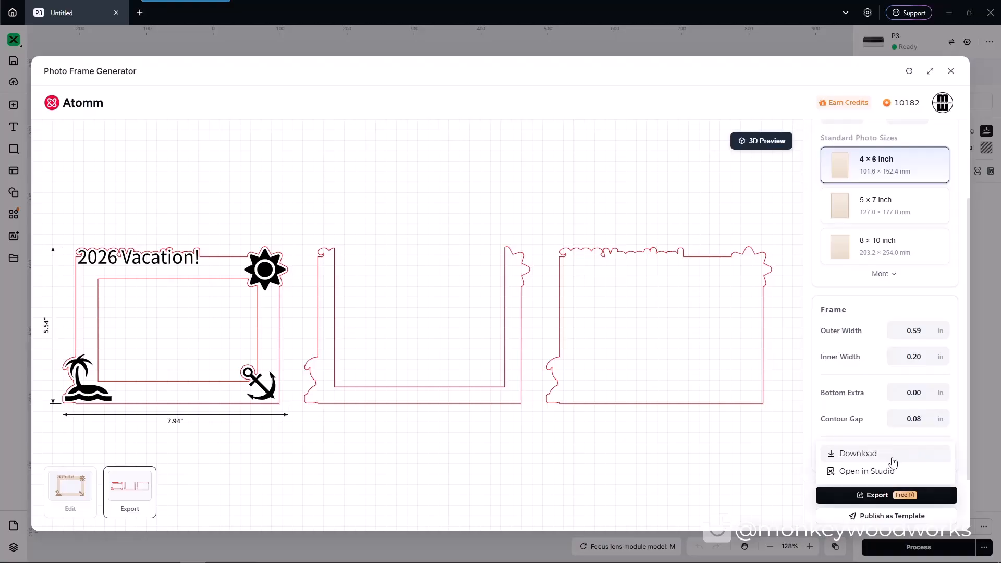
left_click(864, 459)
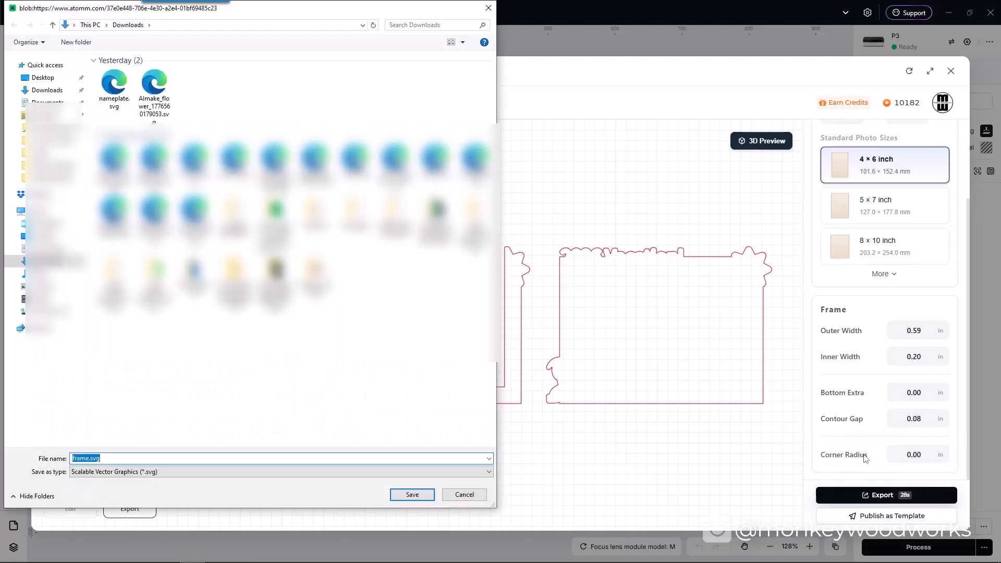
left_click(406, 486)
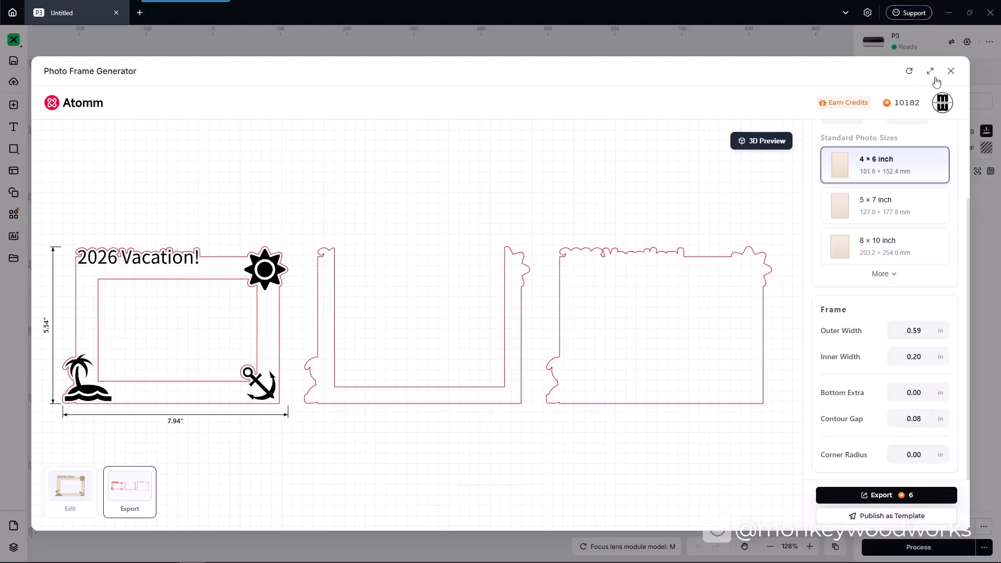
- Close the Photo Frame Generator and the applications list, and start importing a file from Downloads into the canvas
left_click(951, 73)
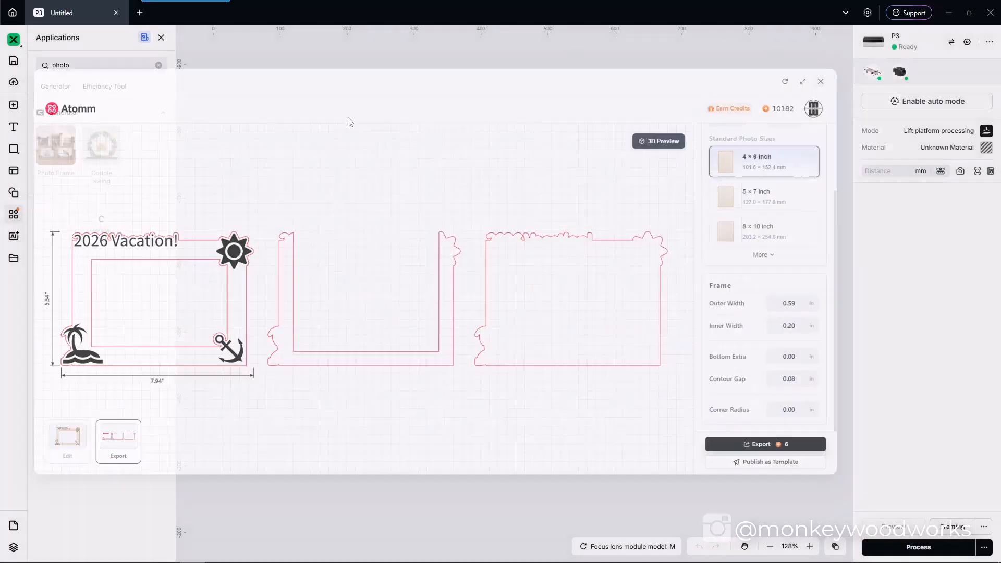
left_click(161, 37)
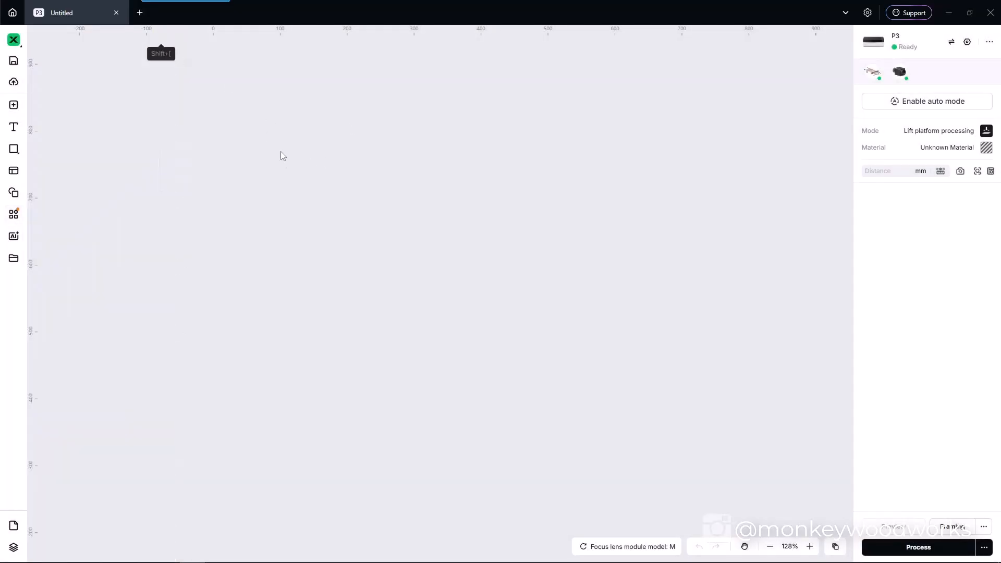
left_click(14, 105)
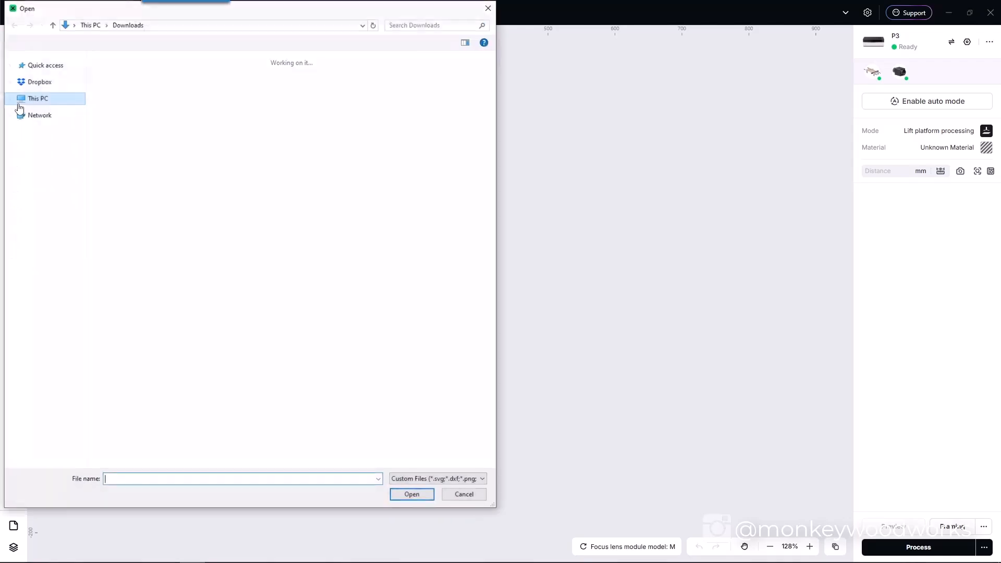